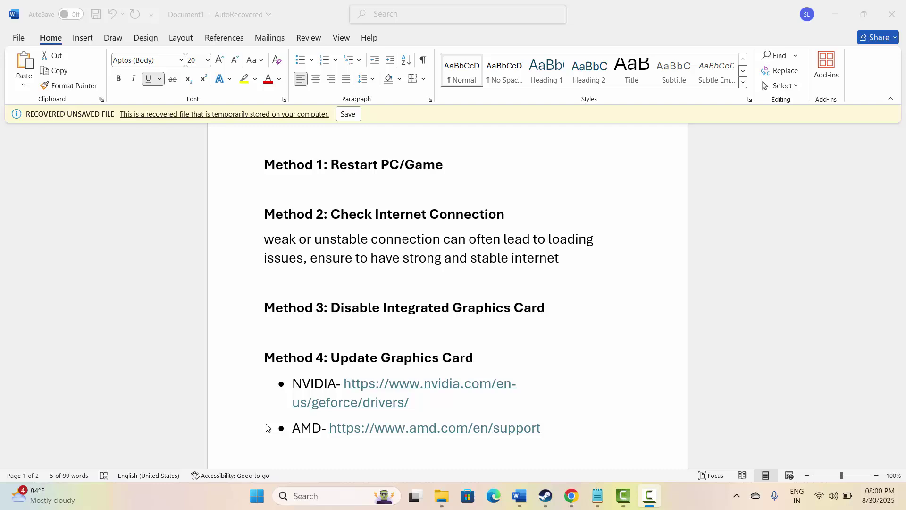
# - Show the Start menu power options (Lock, Sleep, Shut down, Restart), then close the menus
pyautogui.click(257, 496)
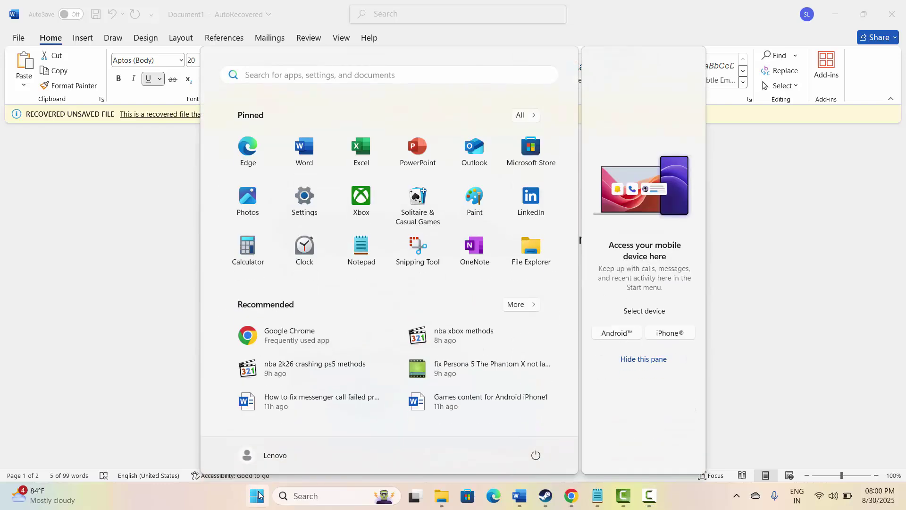
pyautogui.click(536, 455)
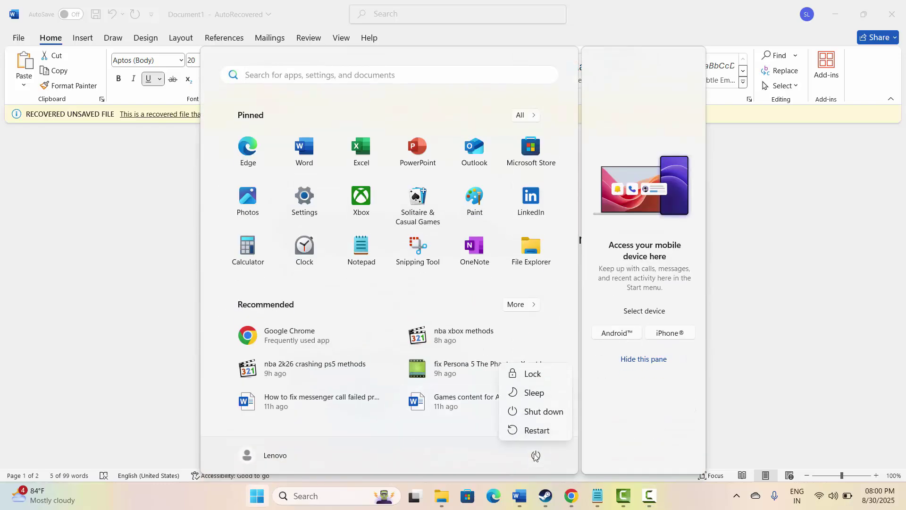
pyautogui.press('Escape')
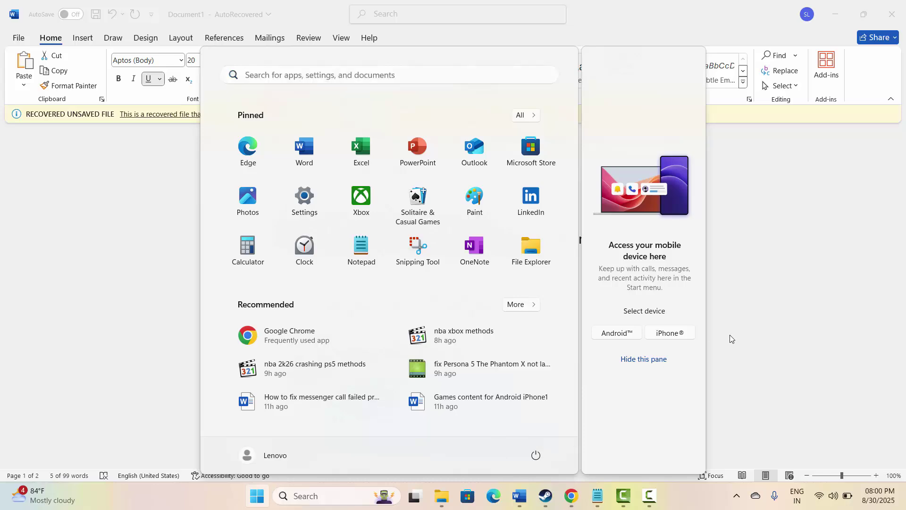
pyautogui.press('Escape')
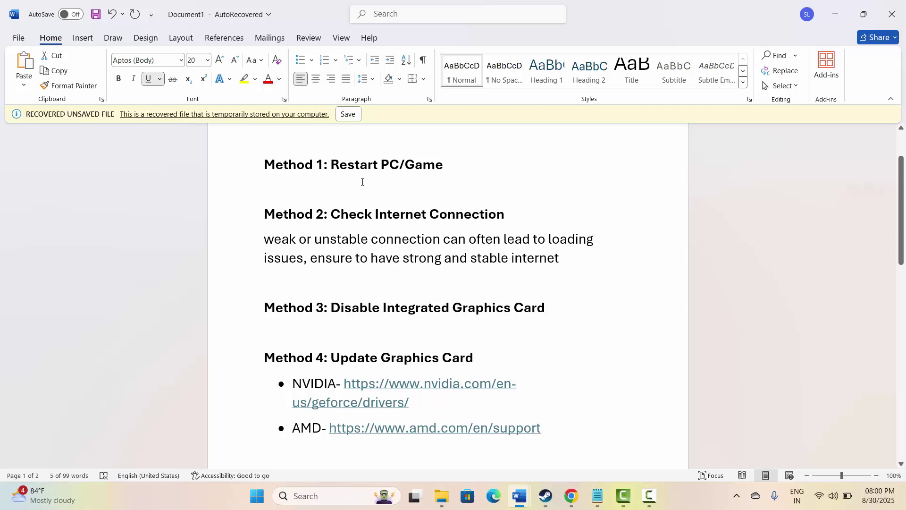
pyautogui.click(243, 220)
pyautogui.click(350, 237)
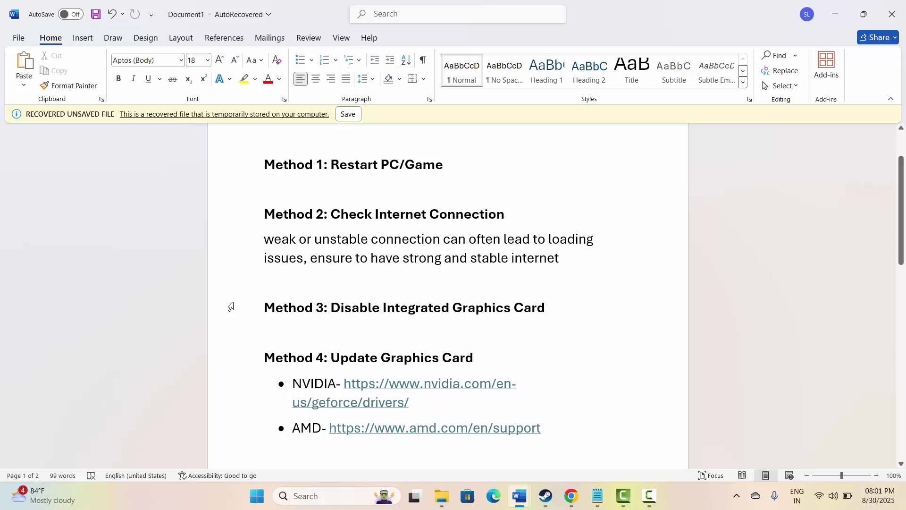
pyautogui.click(241, 318)
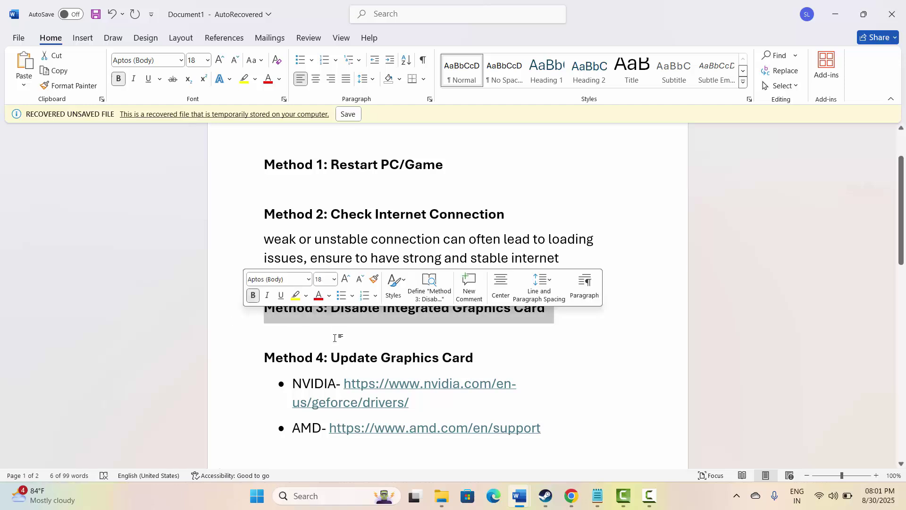
pyautogui.click(305, 491)
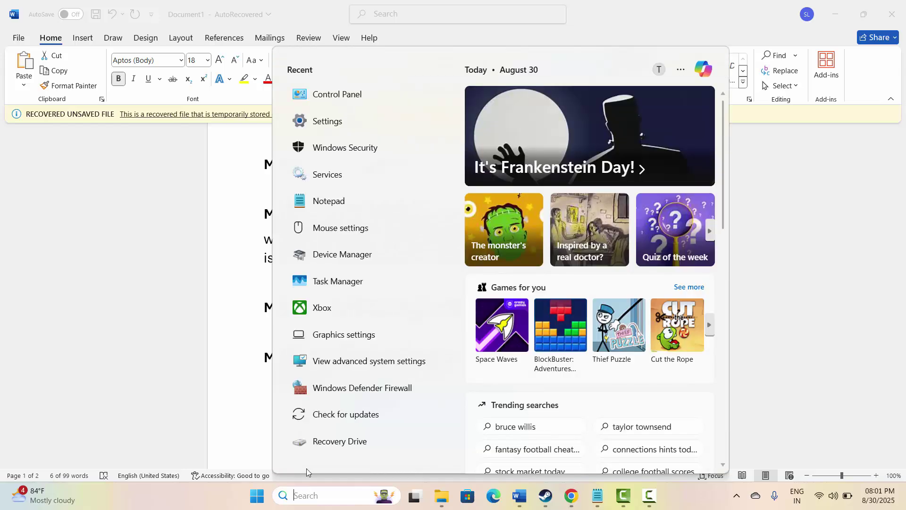
pyautogui.click(358, 256)
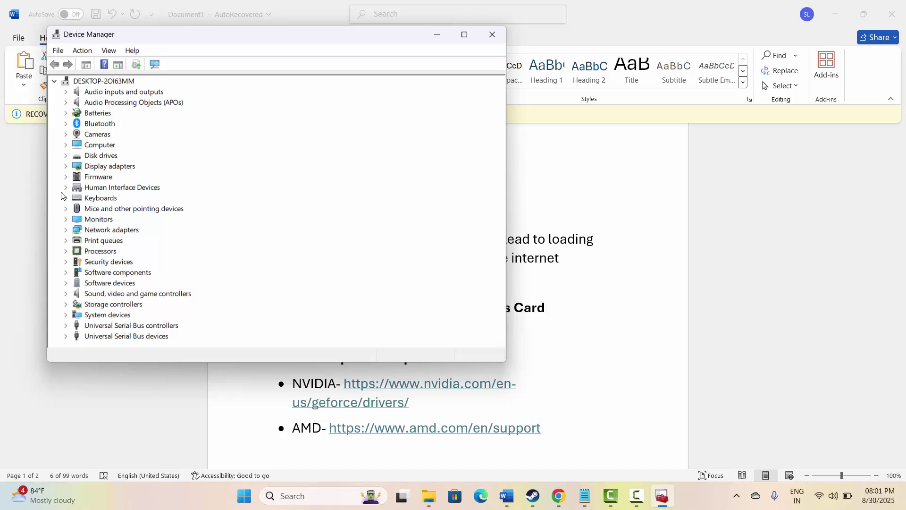
pyautogui.click(70, 168)
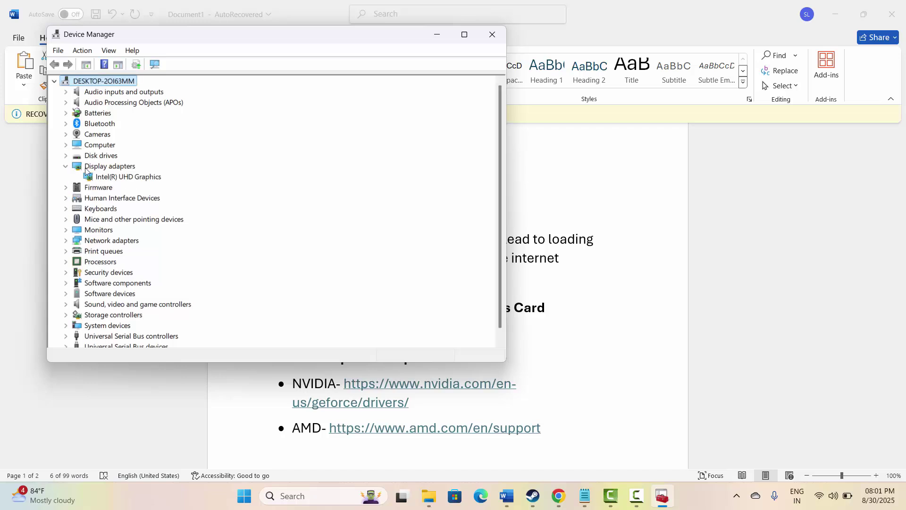
pyautogui.rightClick(124, 177)
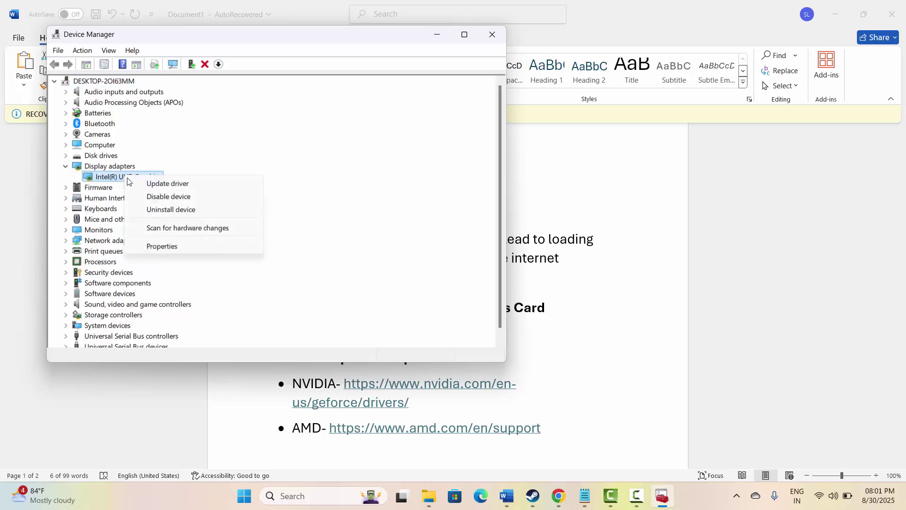
pyautogui.click(158, 246)
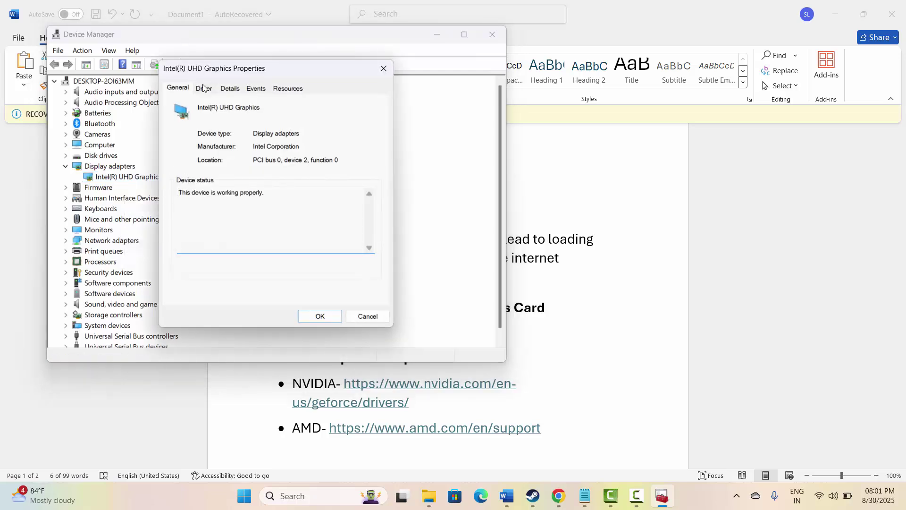
pyautogui.click(203, 89)
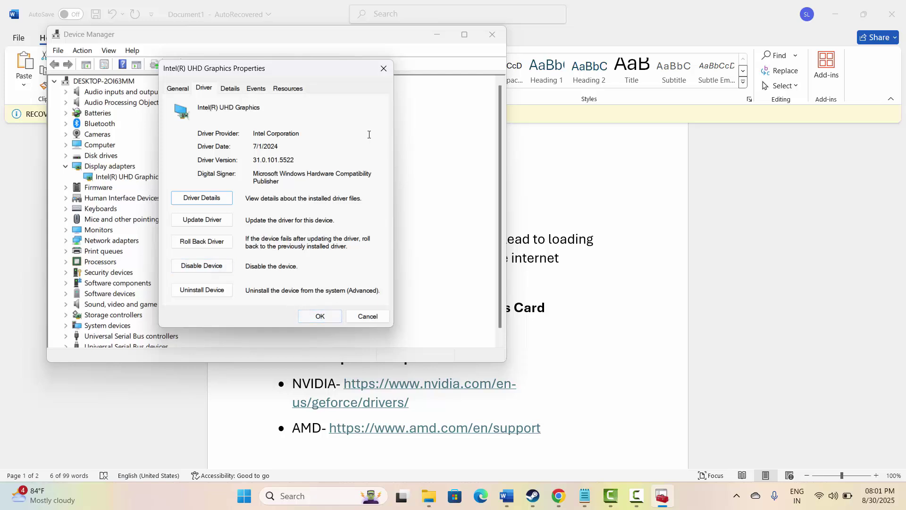
pyautogui.click(383, 75)
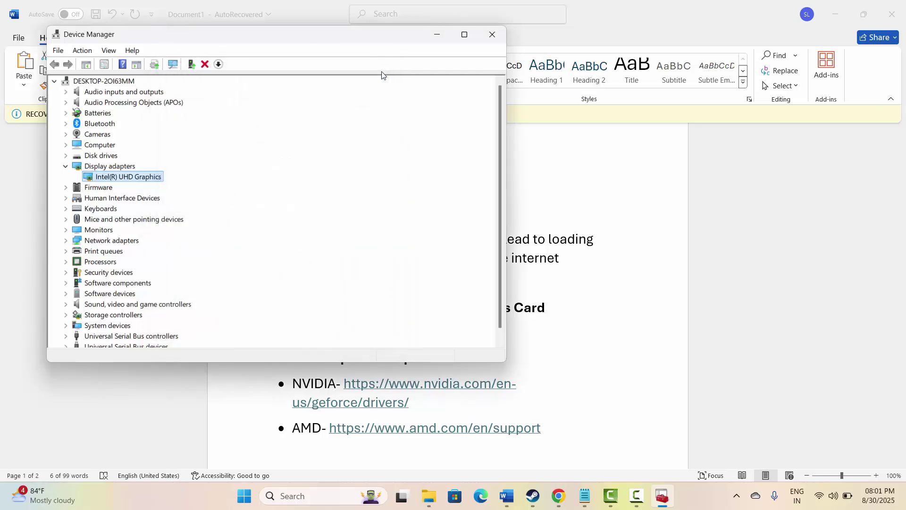
pyautogui.click(491, 35)
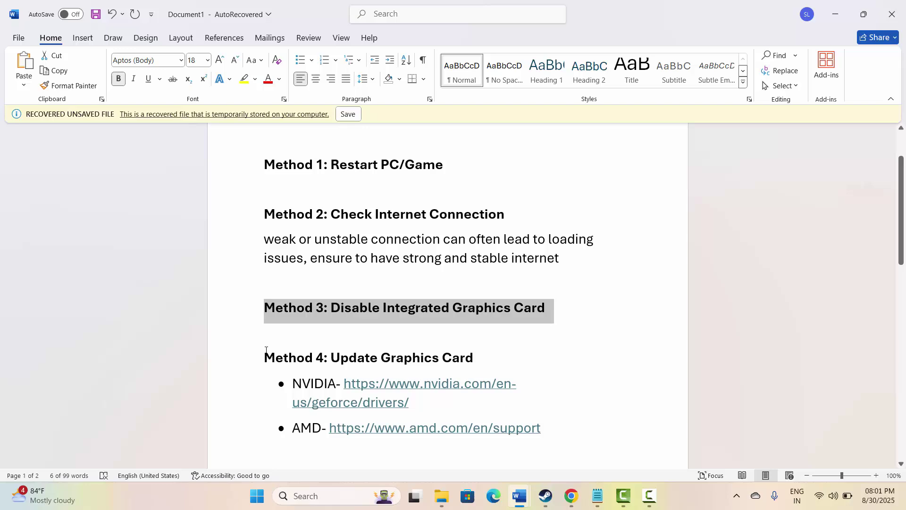
# - Select the Method 4 heading and open Device Manager from Windows search
pyautogui.click(252, 368)
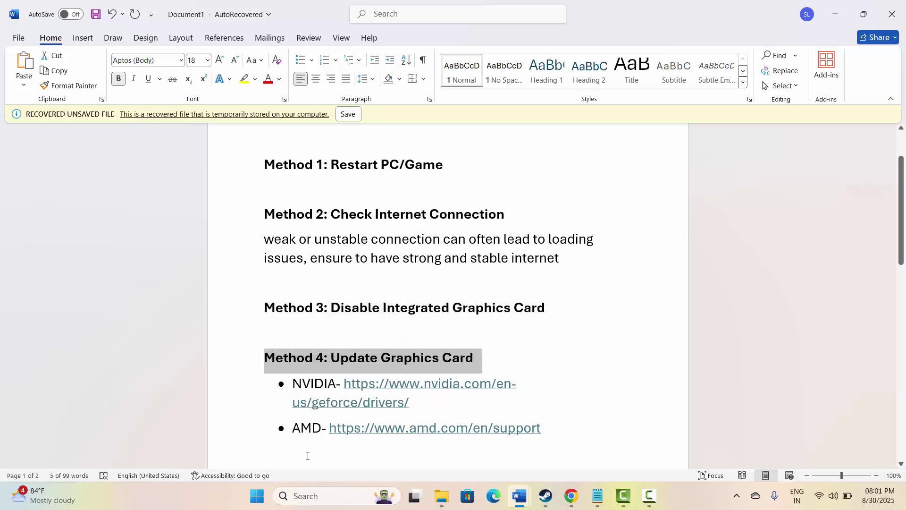
pyautogui.click(310, 493)
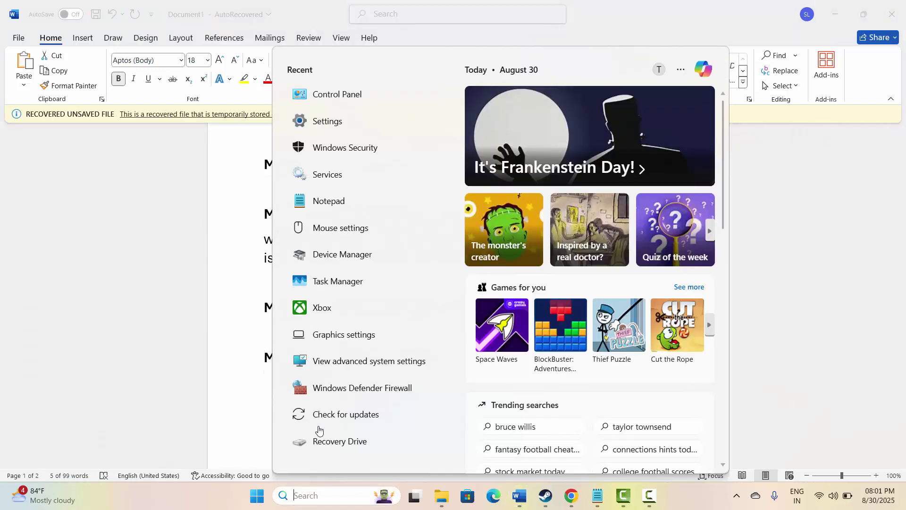
pyautogui.click(335, 250)
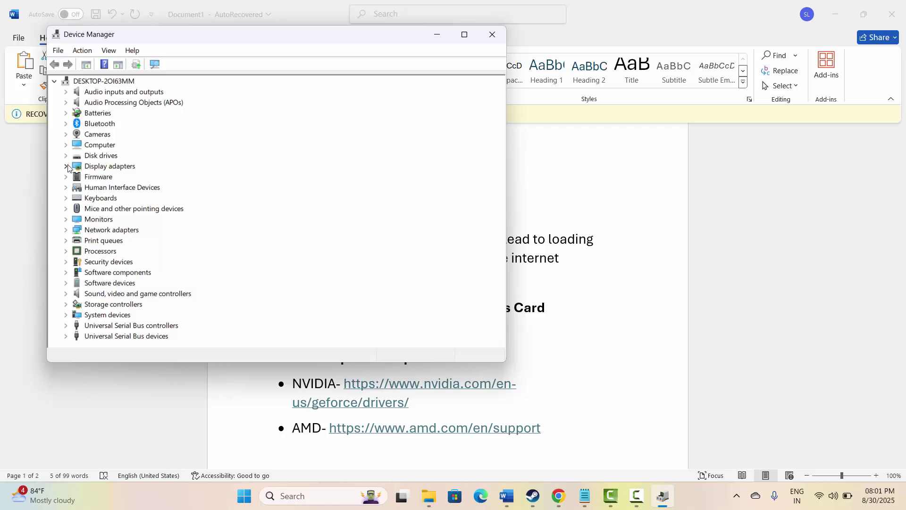
# - Run an automatic driver update for Intel(R) UHD Graphics, which finds the best driver installed
pyautogui.click(65, 166)
pyautogui.click(117, 178)
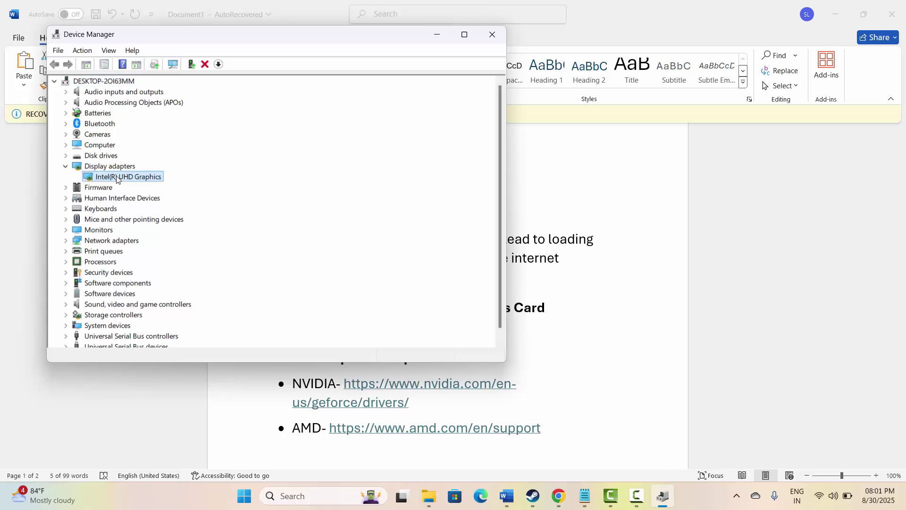
pyautogui.rightClick(117, 179)
pyautogui.click(134, 184)
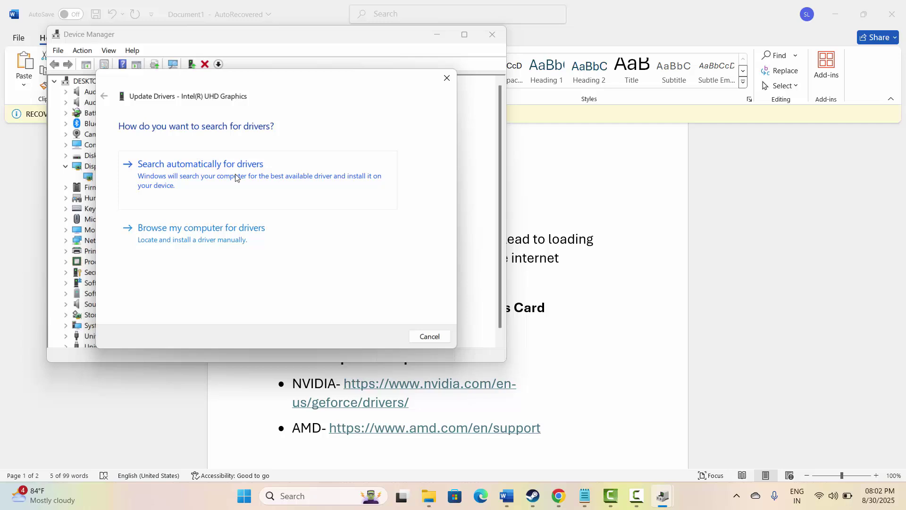
pyautogui.click(236, 178)
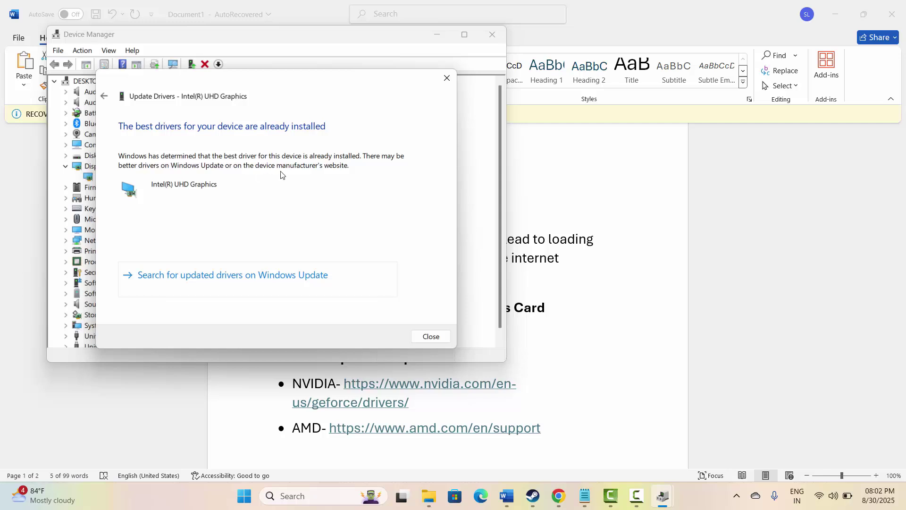
pyautogui.click(447, 78)
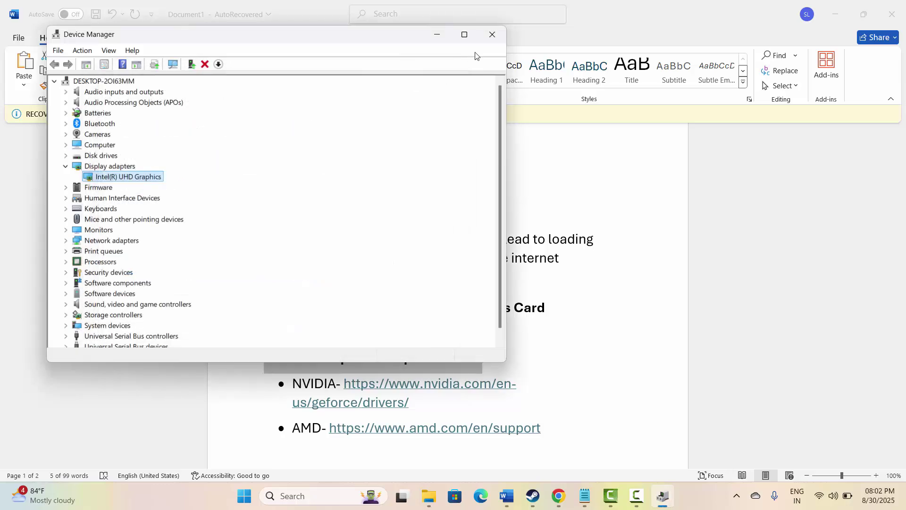
# - Close Device Manager, scroll the guide to Method 5's compatibility line, and show the desktop
pyautogui.click(492, 35)
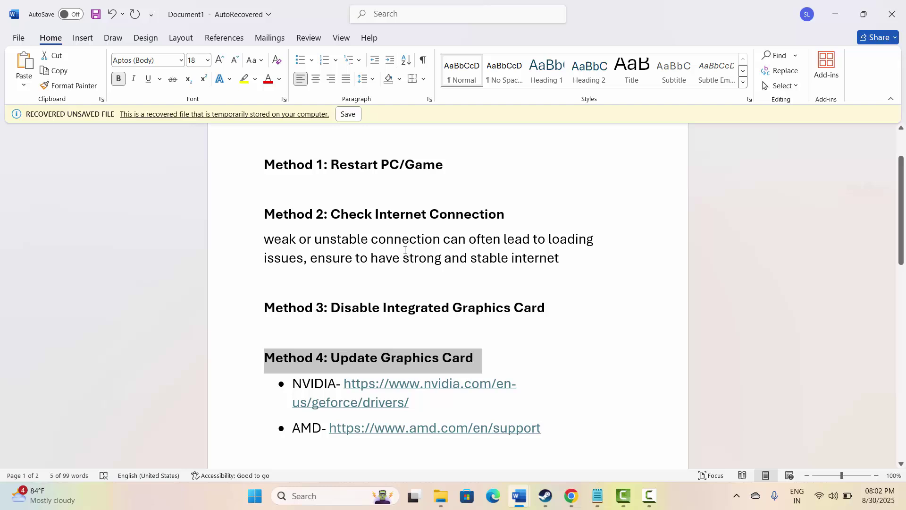
pyautogui.click(405, 250)
pyautogui.scroll(-3, 404, 255)
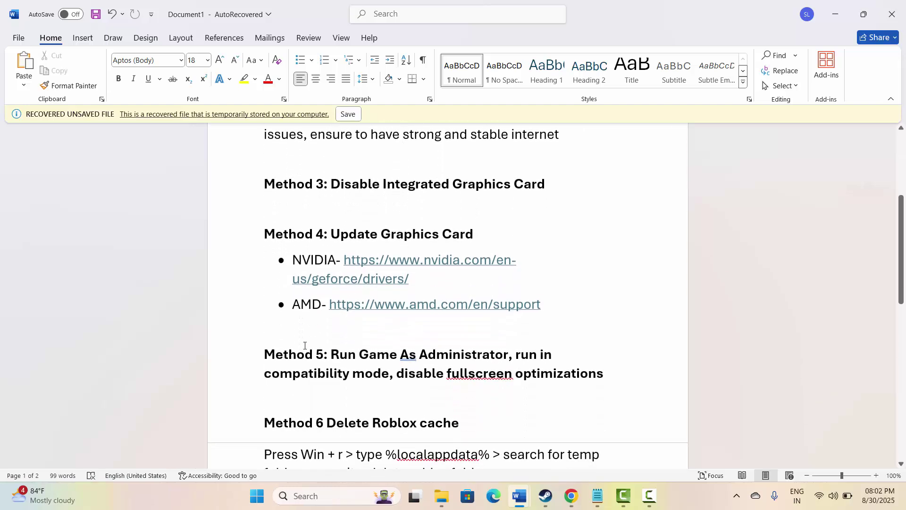
pyautogui.click(242, 369)
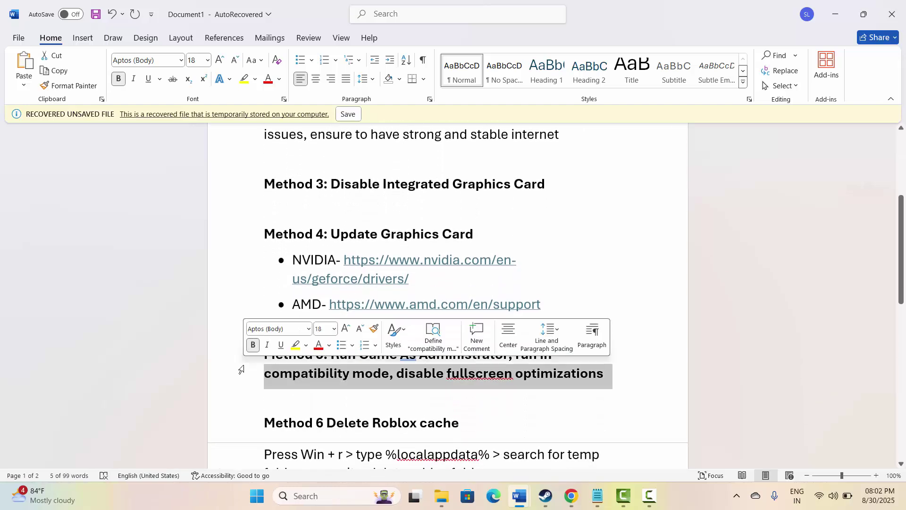
pyautogui.click(264, 371)
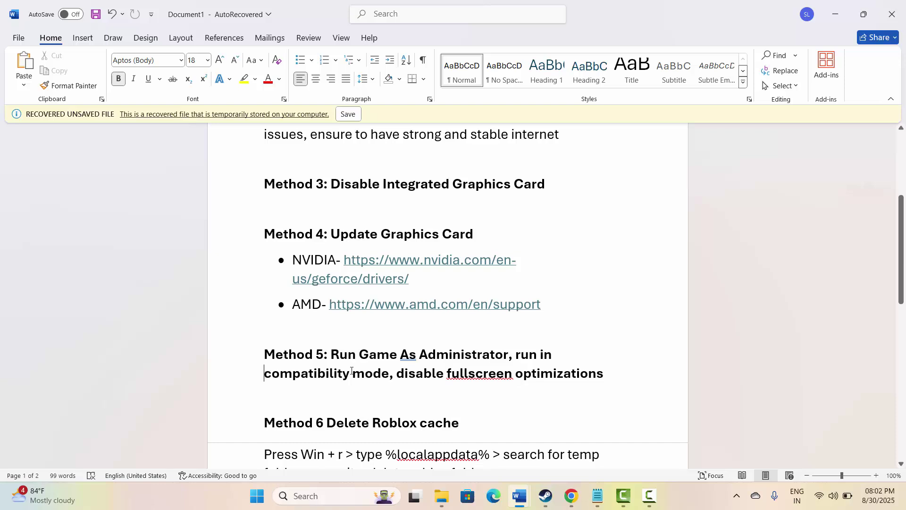
pyautogui.press('super+d')
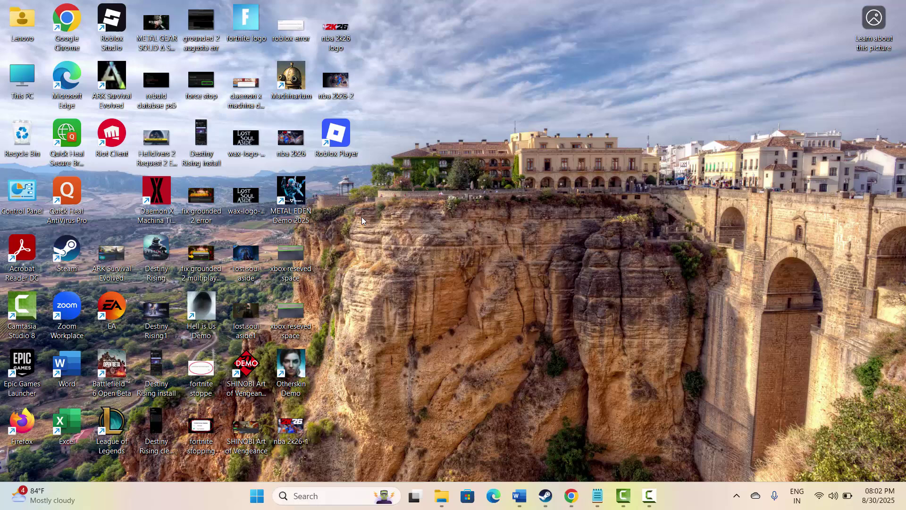
# - Set Roblox Player to run as administrator, Windows 8 compatibility mode, fullscreen optimizations disabled
pyautogui.rightClick(341, 147)
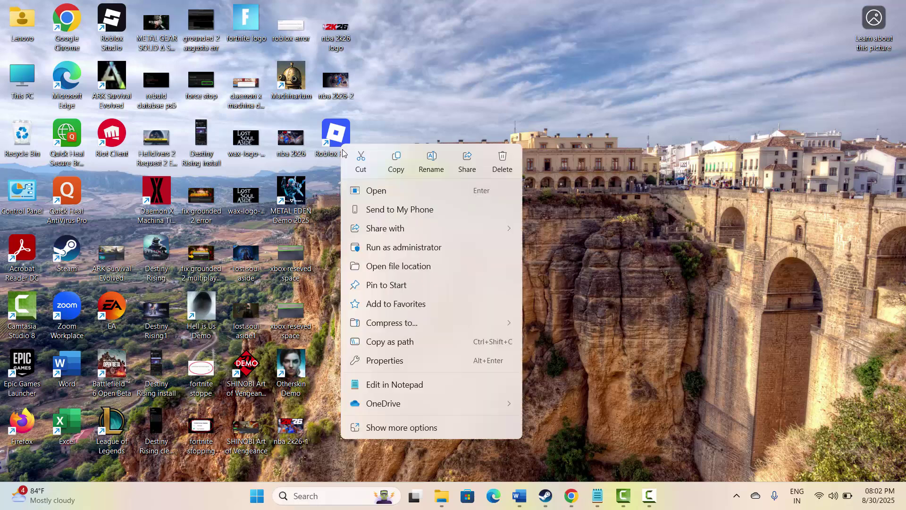
pyautogui.click(387, 364)
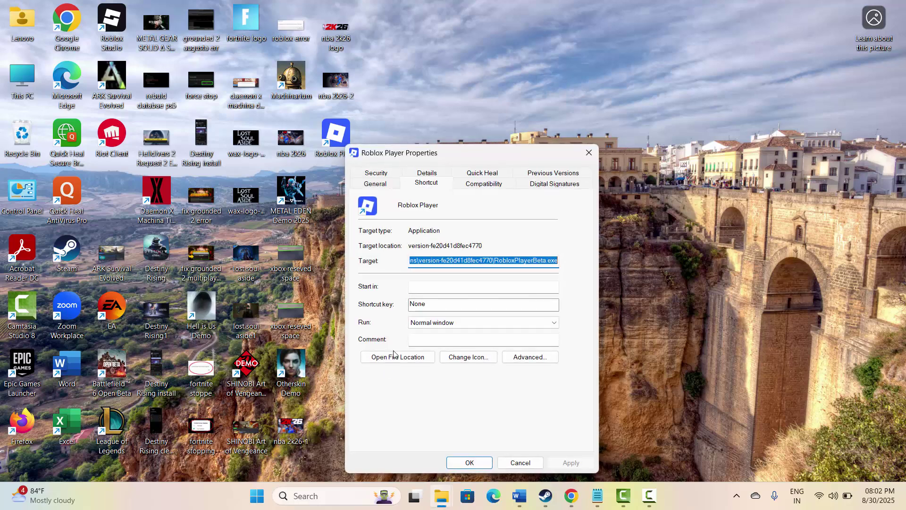
pyautogui.click(483, 182)
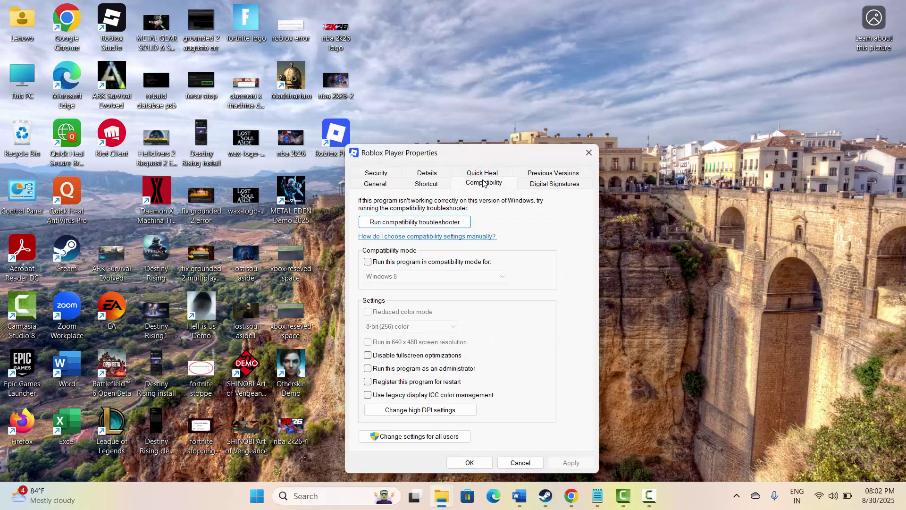
pyautogui.click(370, 368)
pyautogui.click(369, 262)
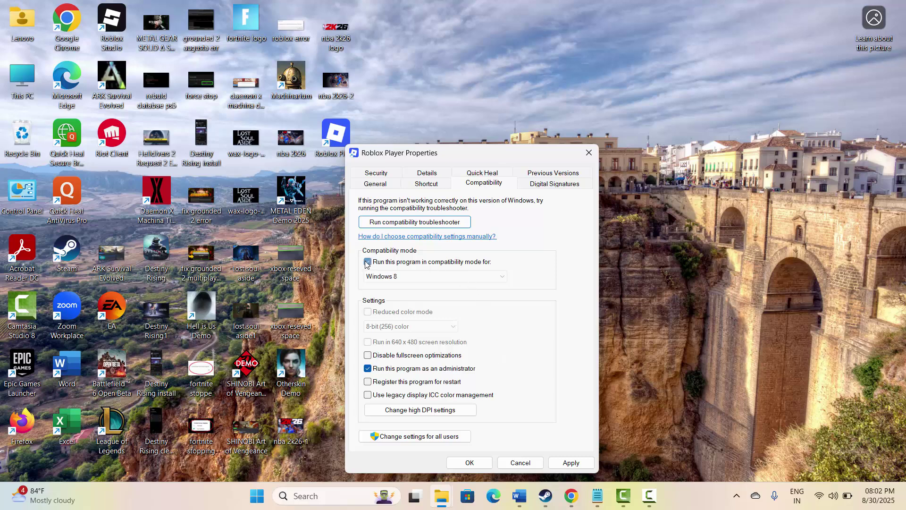
pyautogui.click(414, 276)
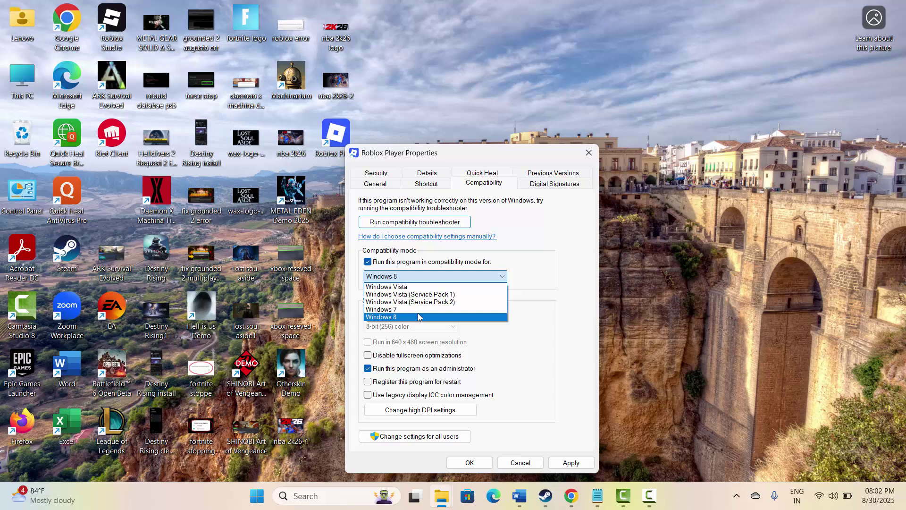
pyautogui.click(570, 364)
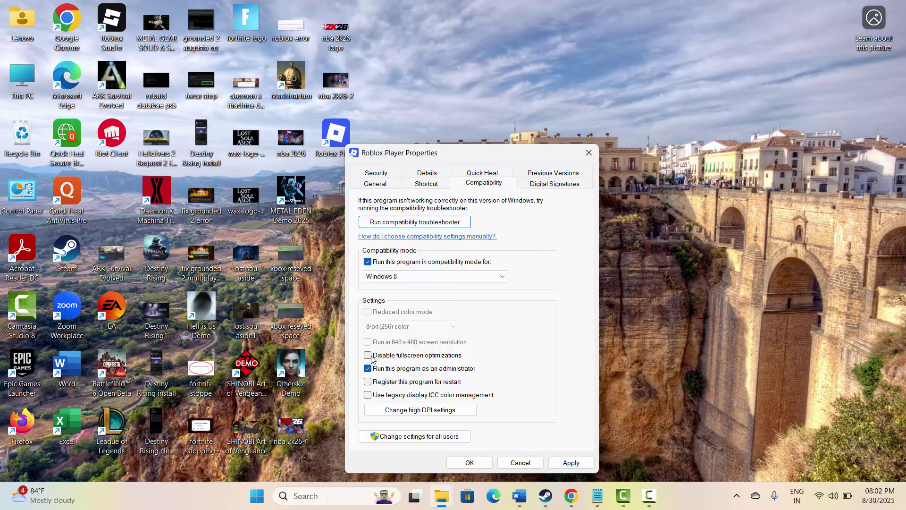
pyautogui.click(371, 357)
pyautogui.click(589, 152)
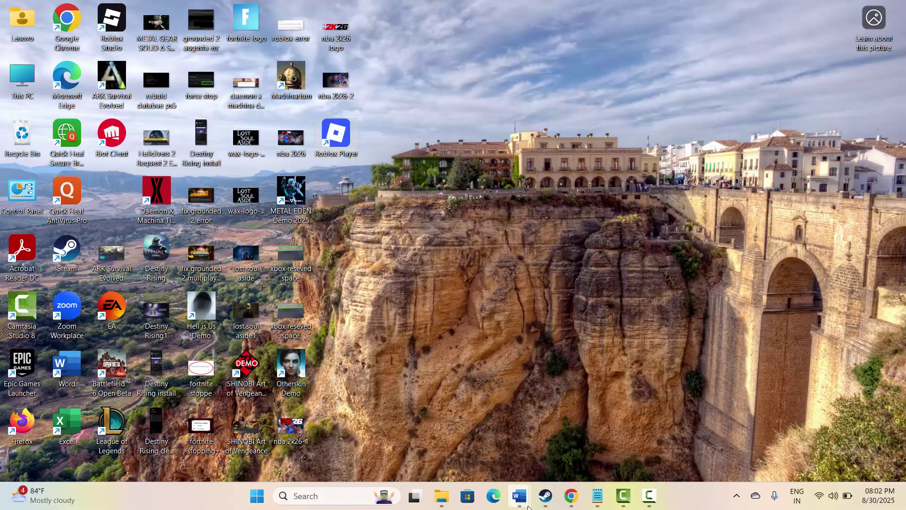
# - Bring the Word guide back and scroll to the Method 6 Delete Roblox cache heading
pyautogui.moveTo(519, 495)
pyautogui.click(509, 458)
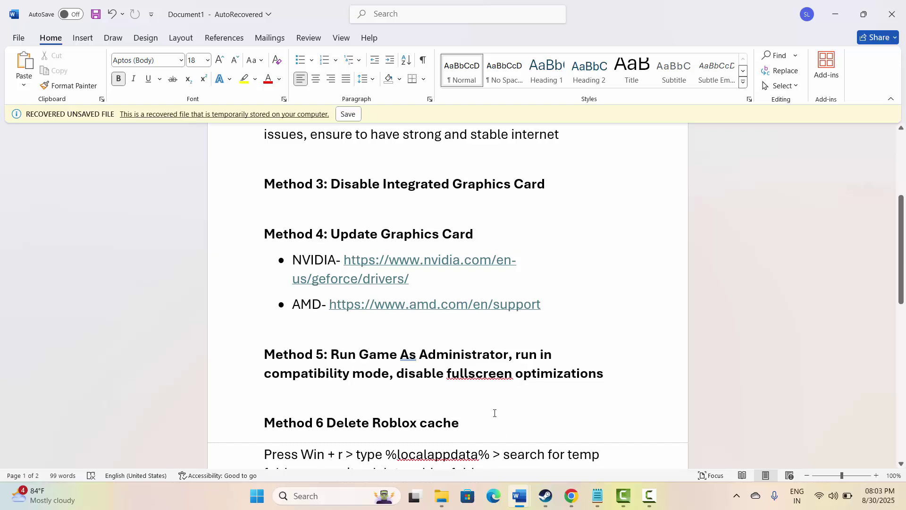
pyautogui.click(494, 414)
pyautogui.scroll(-4, 472, 402)
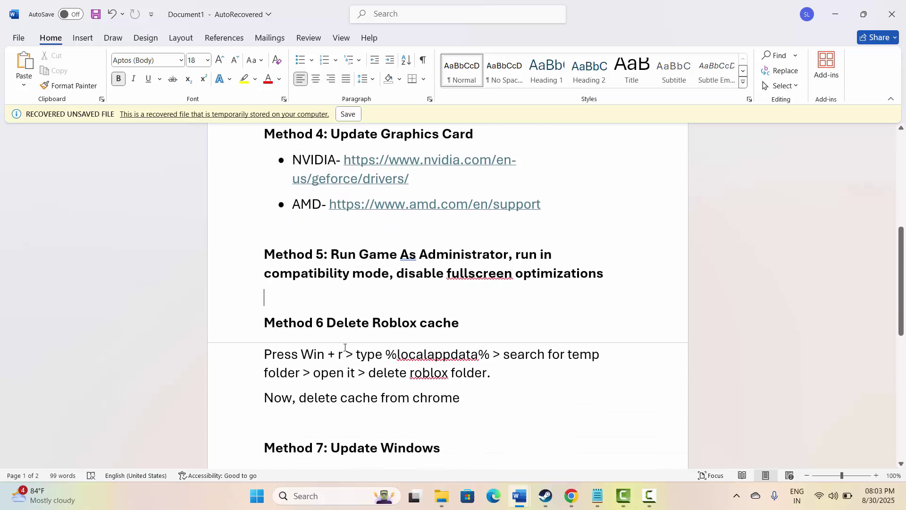
pyautogui.click(228, 333)
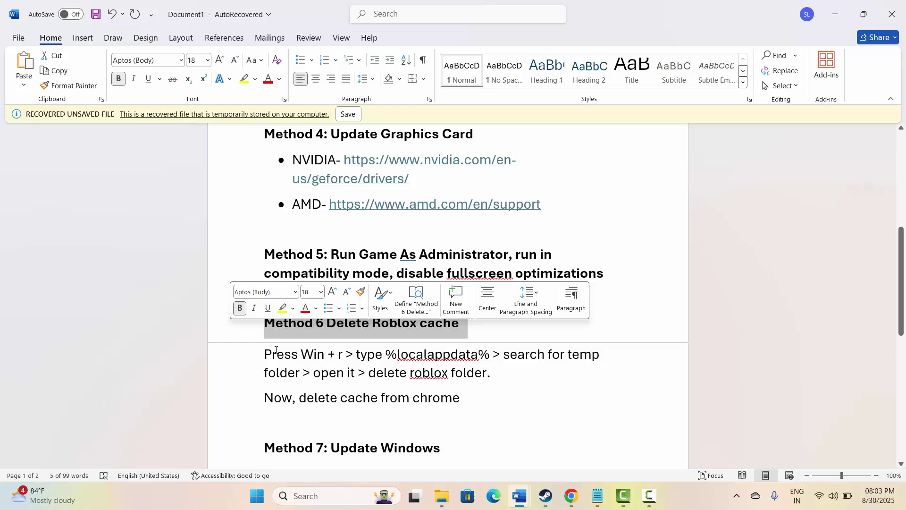
pyautogui.click(303, 372)
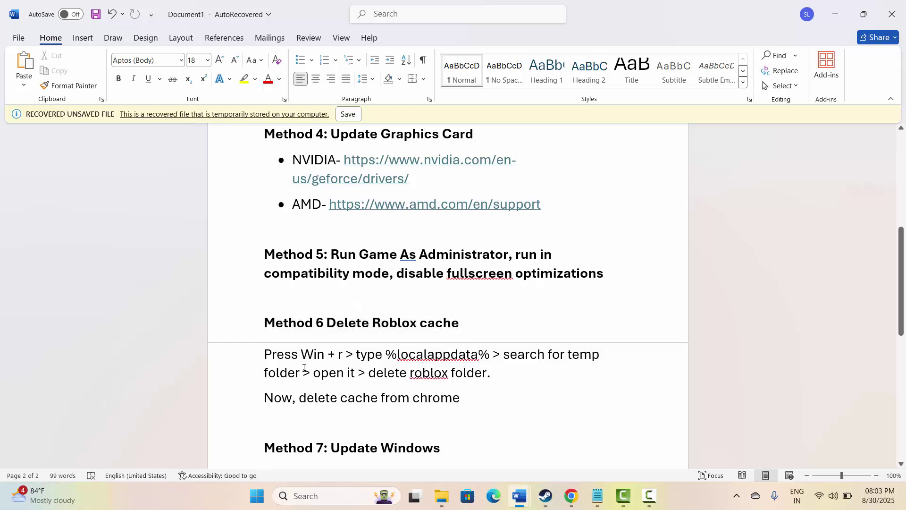
# - Open the Local AppData folder from the Run prompt and go into its Temp folder
pyautogui.press('super+r')
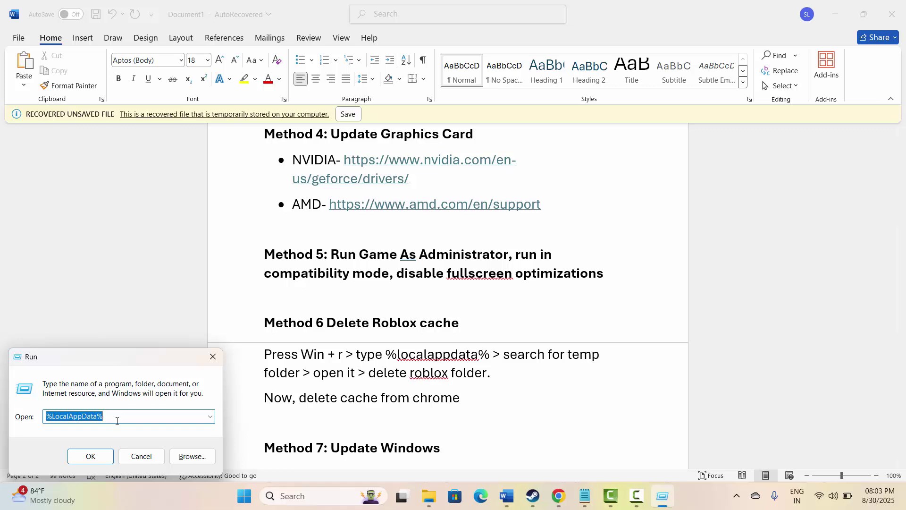
pyautogui.click(91, 456)
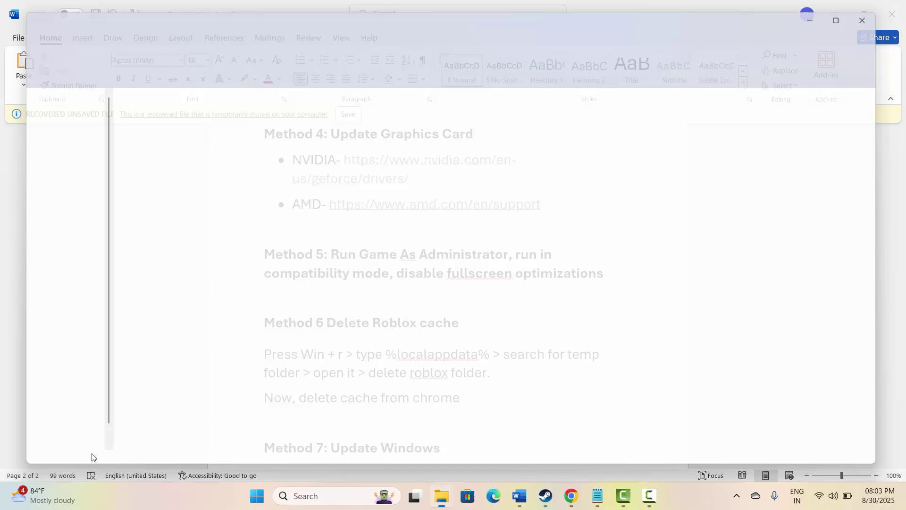
pyautogui.scroll(-3, 142, 415)
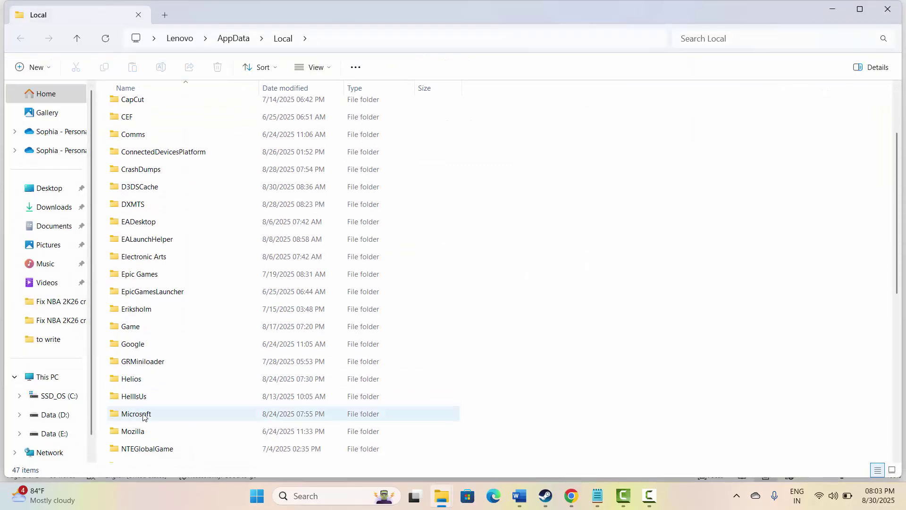
pyautogui.scroll(-2, 143, 415)
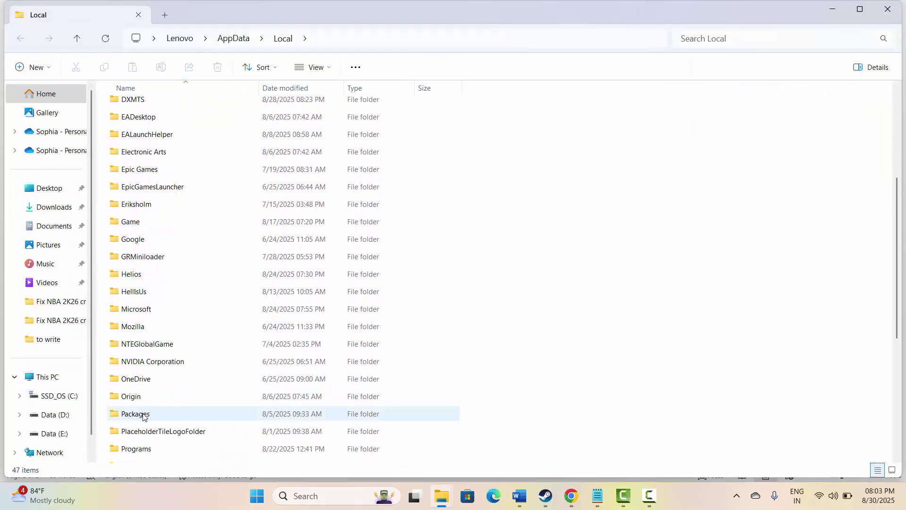
pyautogui.scroll(-5, 143, 415)
pyautogui.click(143, 395)
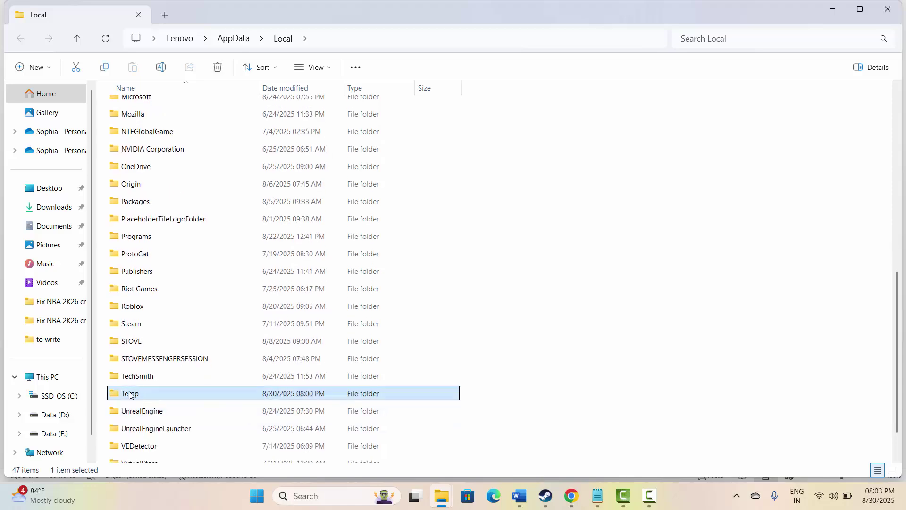
pyautogui.doubleClick(141, 395)
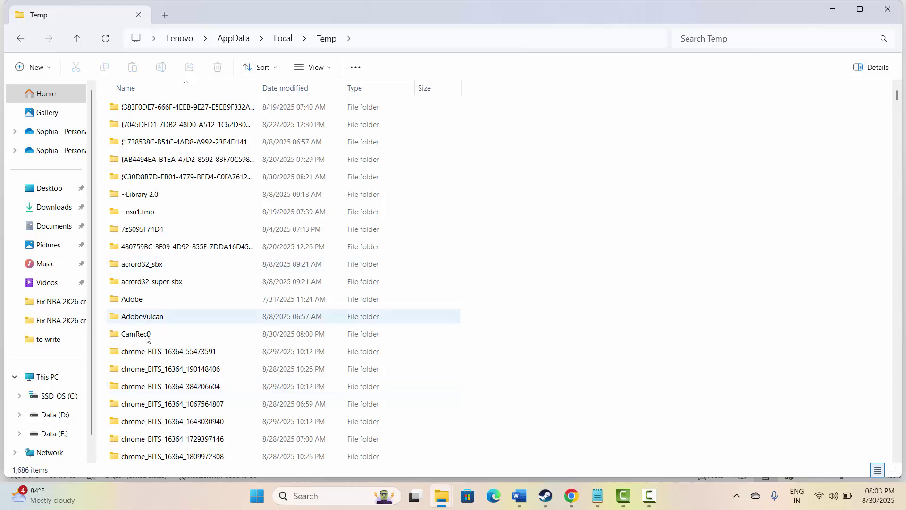
# - Locate the Roblox folder in Temp and bring up its actions without deleting it
pyautogui.scroll(-2, 144, 367)
pyautogui.scroll(-3, 144, 367)
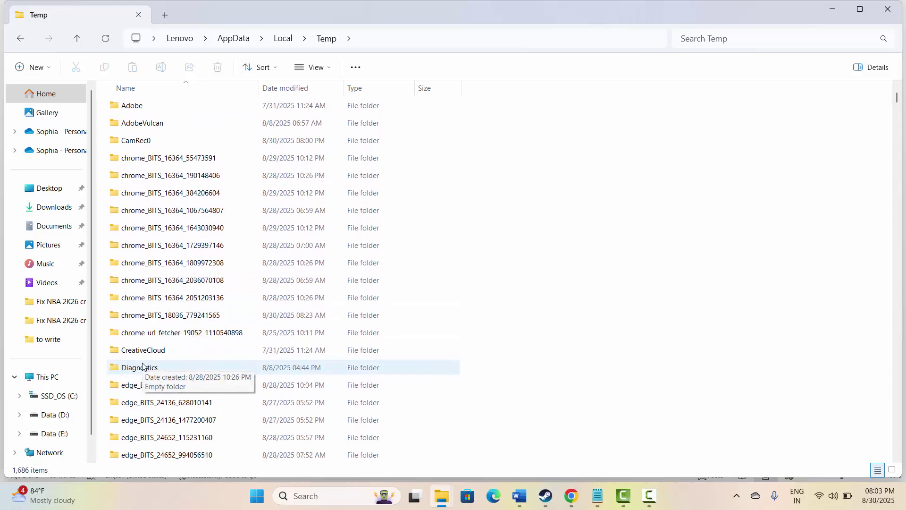
pyautogui.scroll(-1, 143, 367)
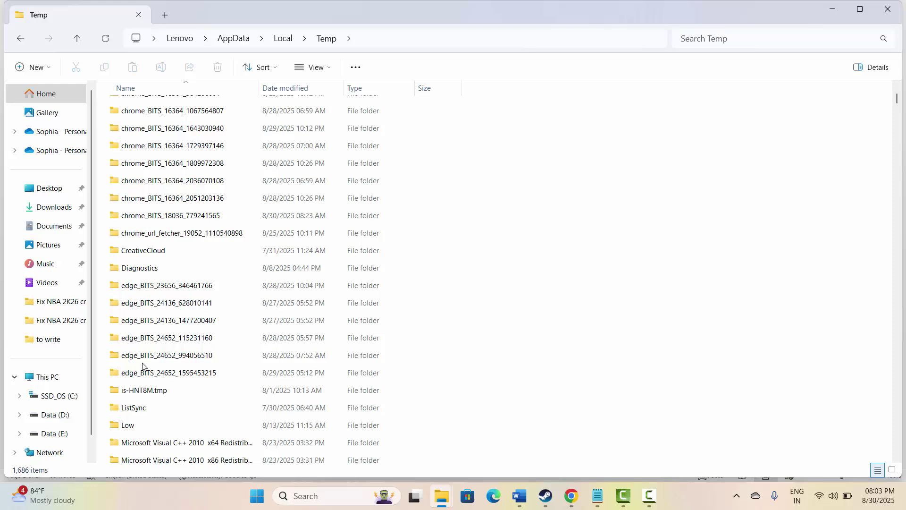
pyautogui.scroll(-5, 144, 367)
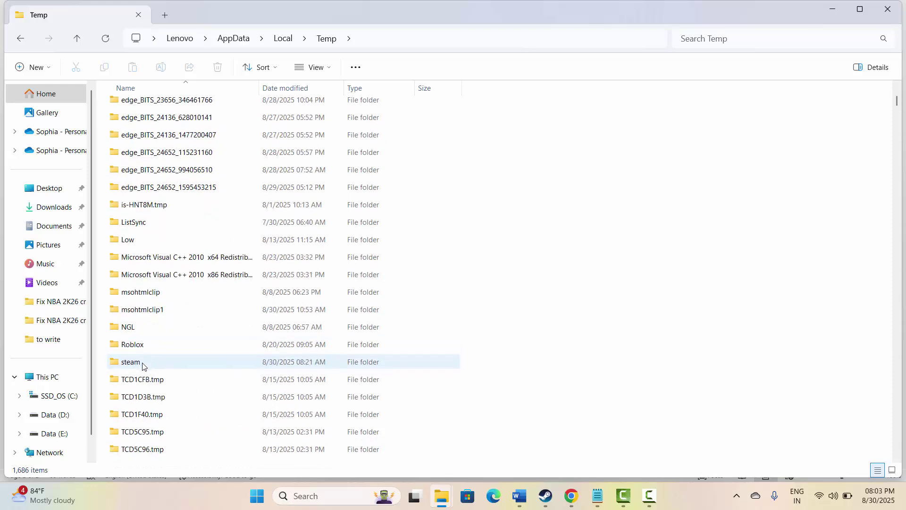
pyautogui.click(137, 310)
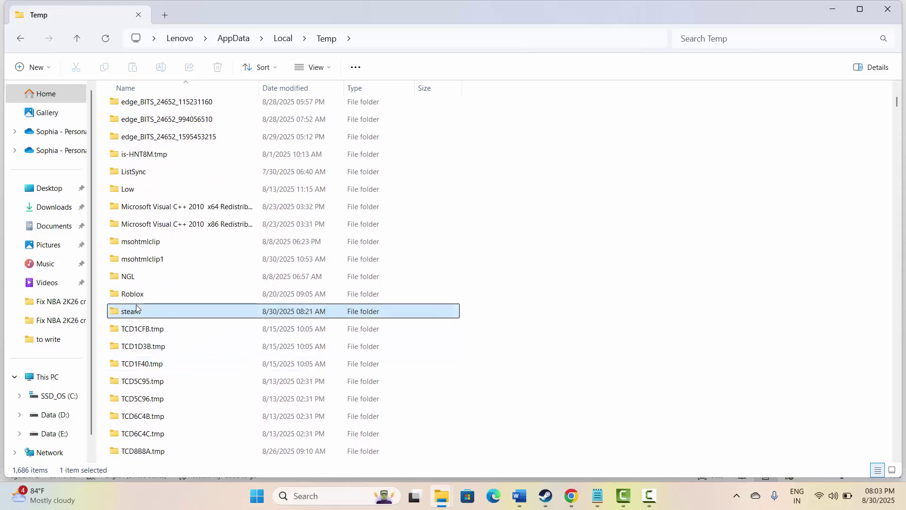
pyautogui.rightClick(136, 308)
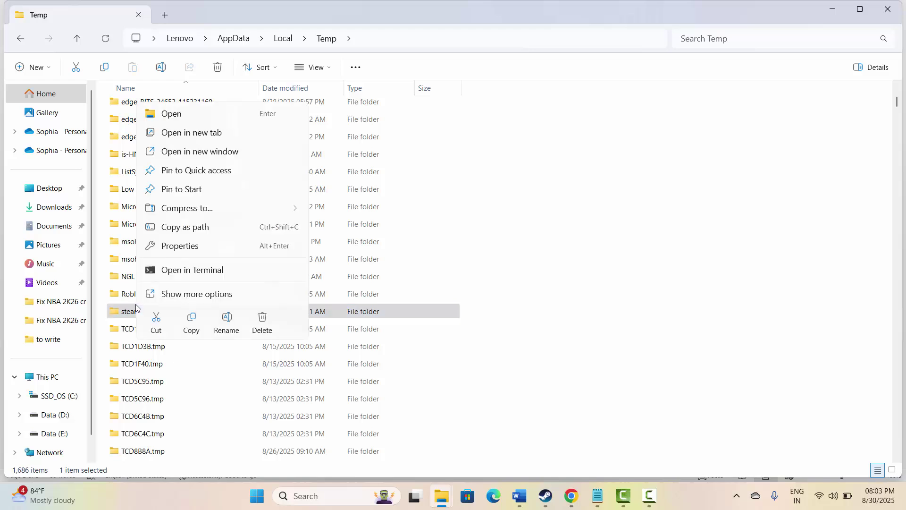
pyautogui.click(132, 299)
pyautogui.click(132, 301)
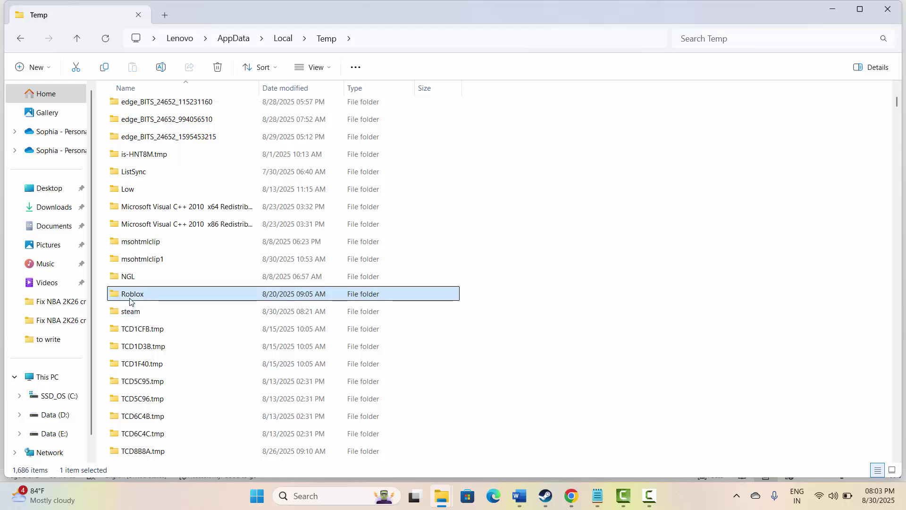
pyautogui.rightClick(131, 302)
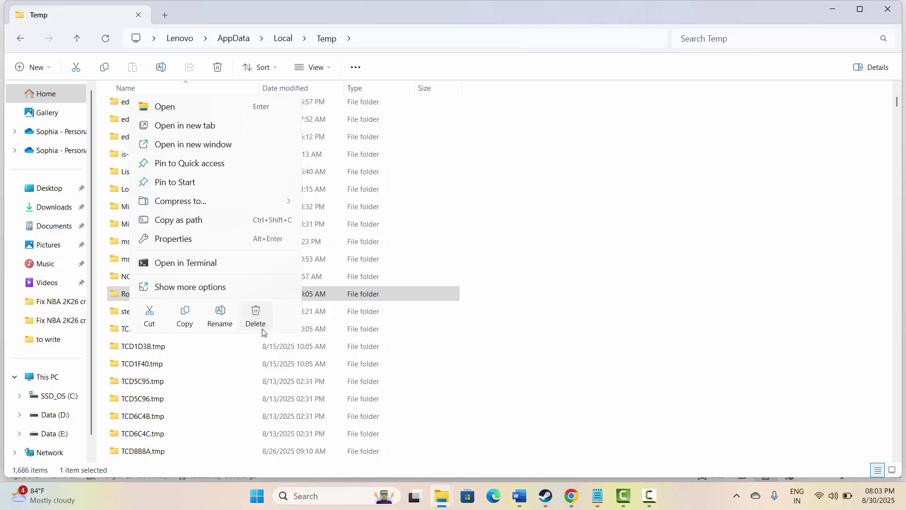
pyautogui.click(501, 377)
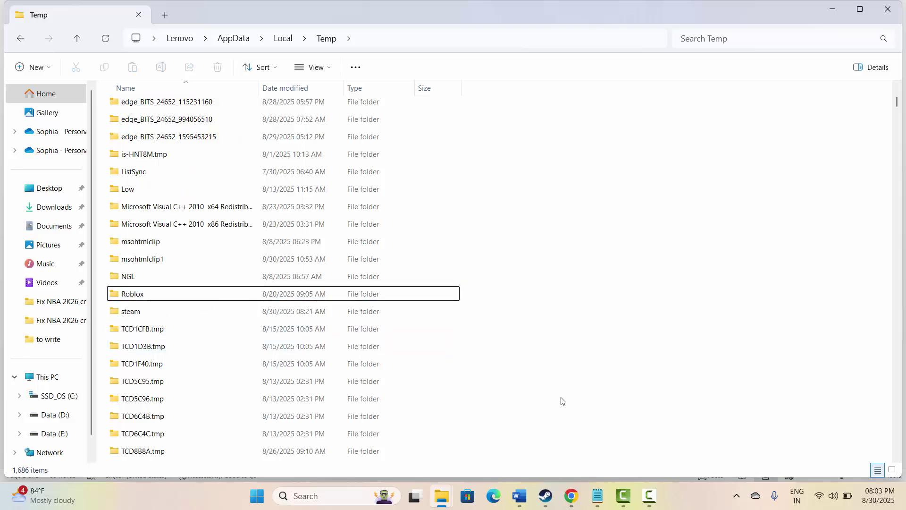
# - In Chrome Settings, open all site data via Privacy and security and Third-party cookies
pyautogui.moveTo(571, 496)
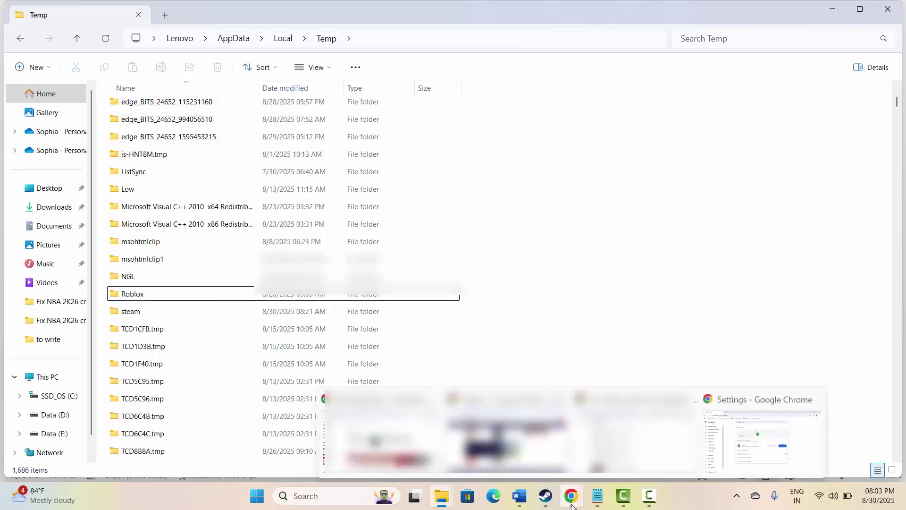
pyautogui.click(740, 443)
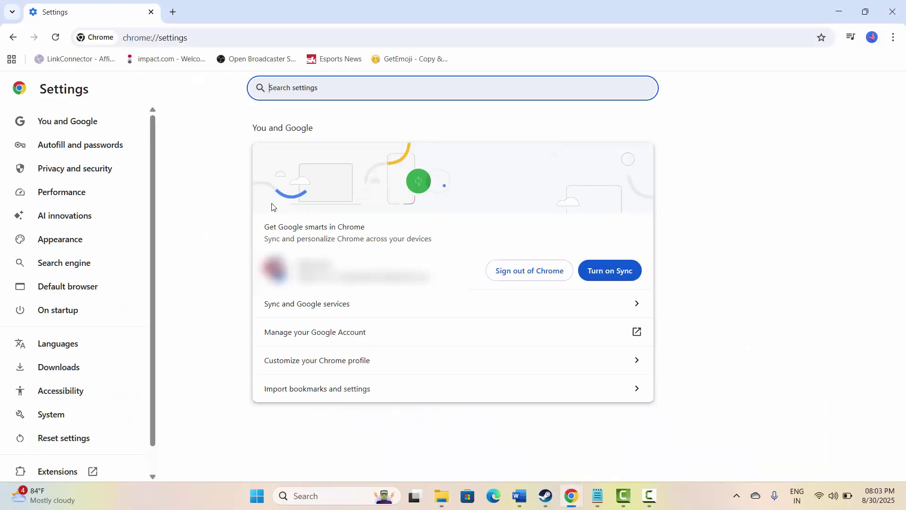
pyautogui.click(78, 173)
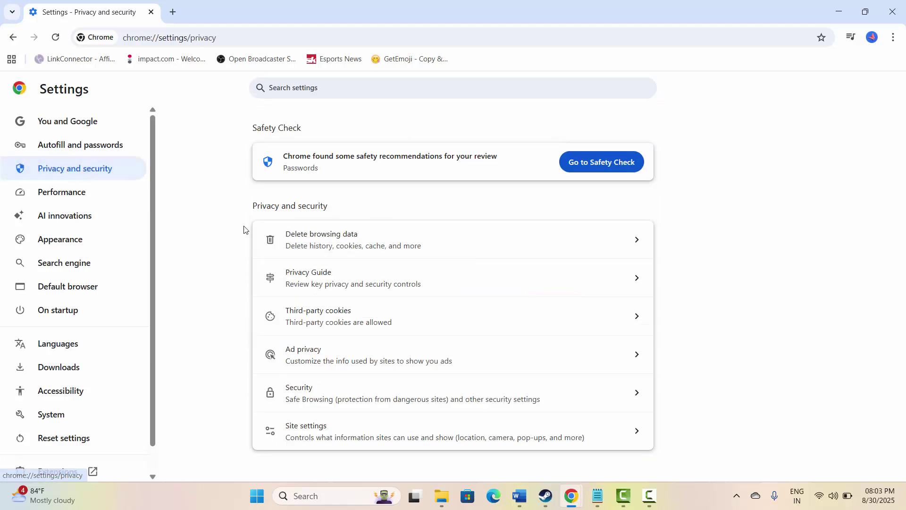
pyautogui.click(445, 314)
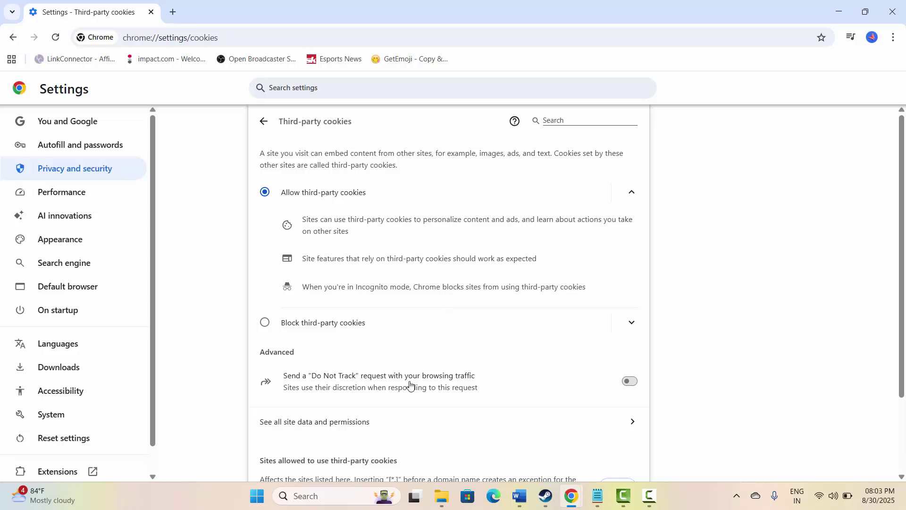
pyautogui.click(402, 434)
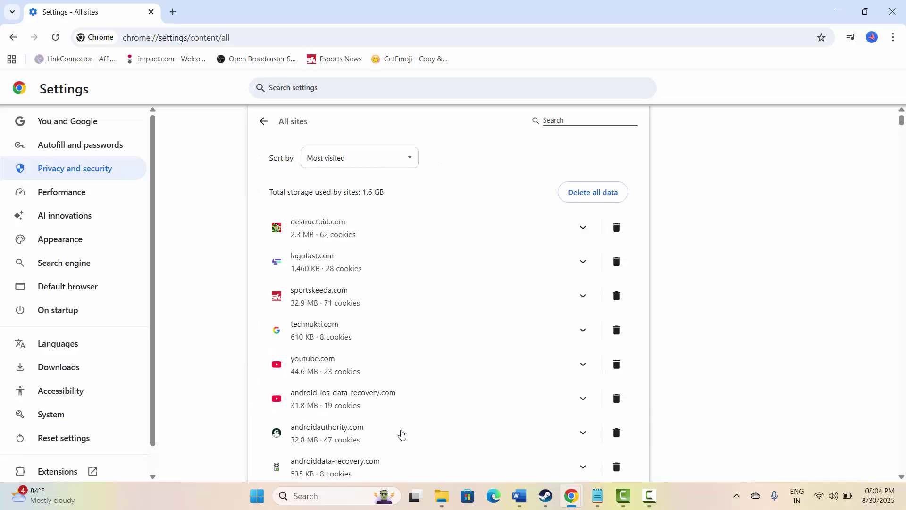
# - Filter the sites list by 'rob' and cancel deleting roblox.com's stored data
pyautogui.click(558, 122)
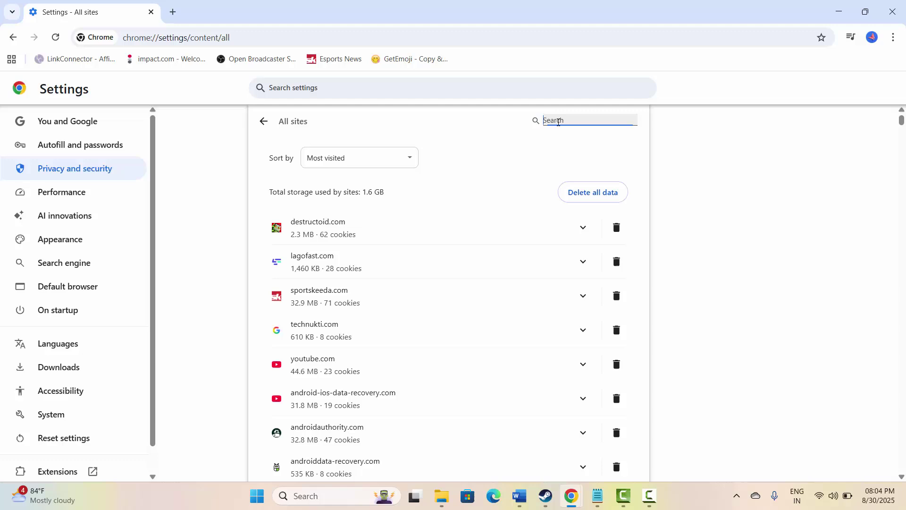
pyautogui.write('rob')
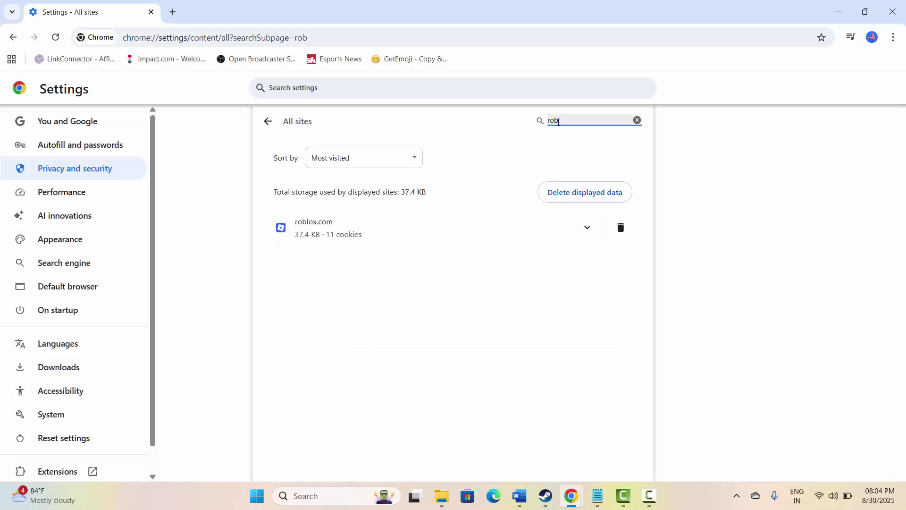
pyautogui.click(623, 238)
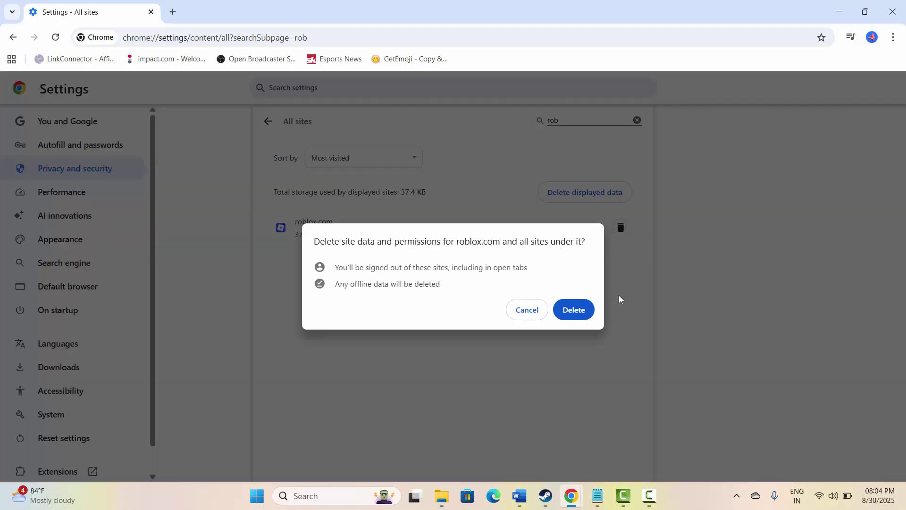
pyautogui.click(530, 316)
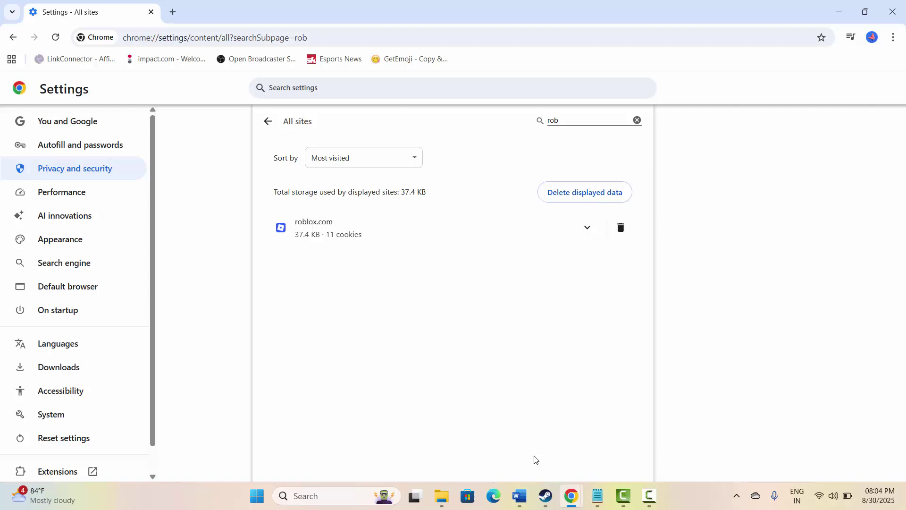
# - Return to the Word guide, then open Windows Update through the Check for updates search
pyautogui.moveTo(519, 496)
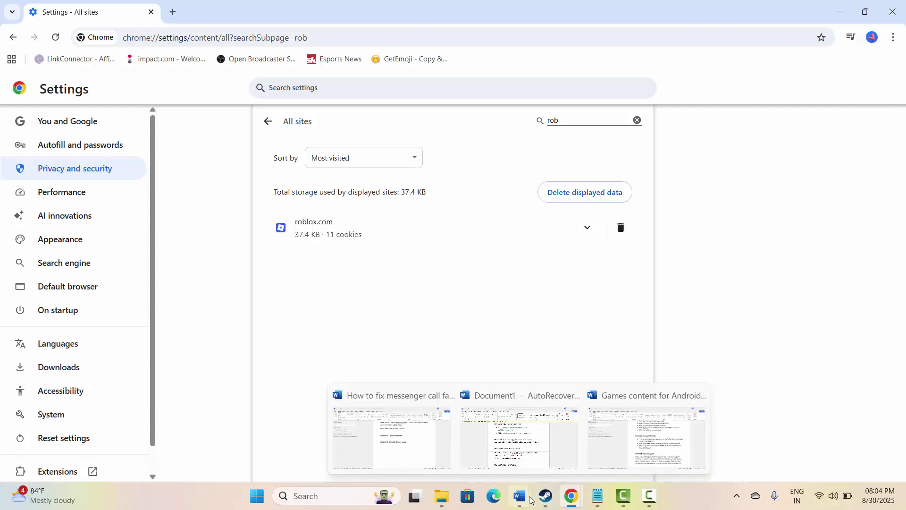
pyautogui.click(511, 453)
pyautogui.scroll(-3, 404, 387)
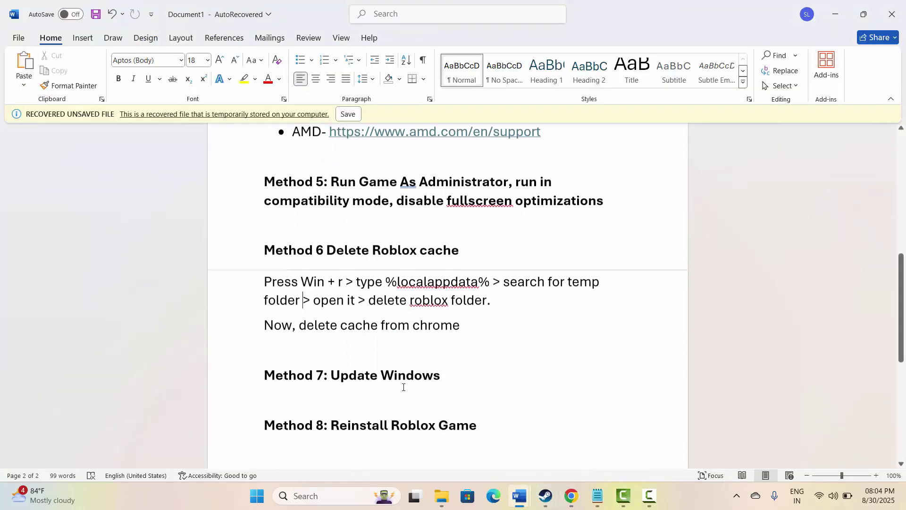
pyautogui.click(296, 496)
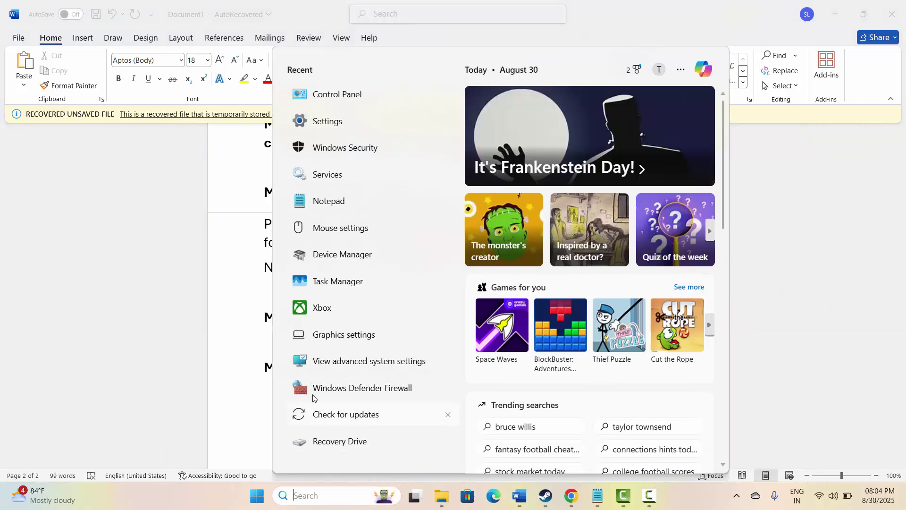
pyautogui.click(338, 415)
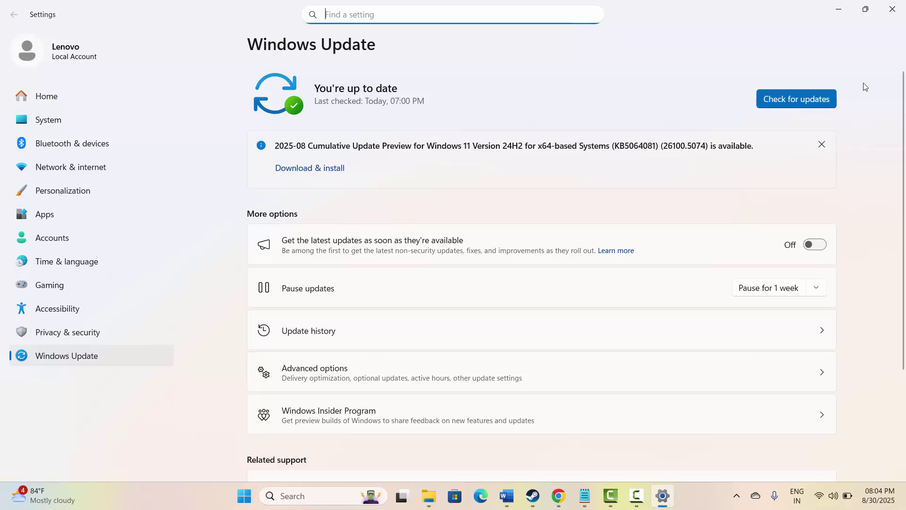
# - Close Settings, select the Method 8 heading, and search 'robl' for Roblox Player before dismissing it
pyautogui.click(892, 8)
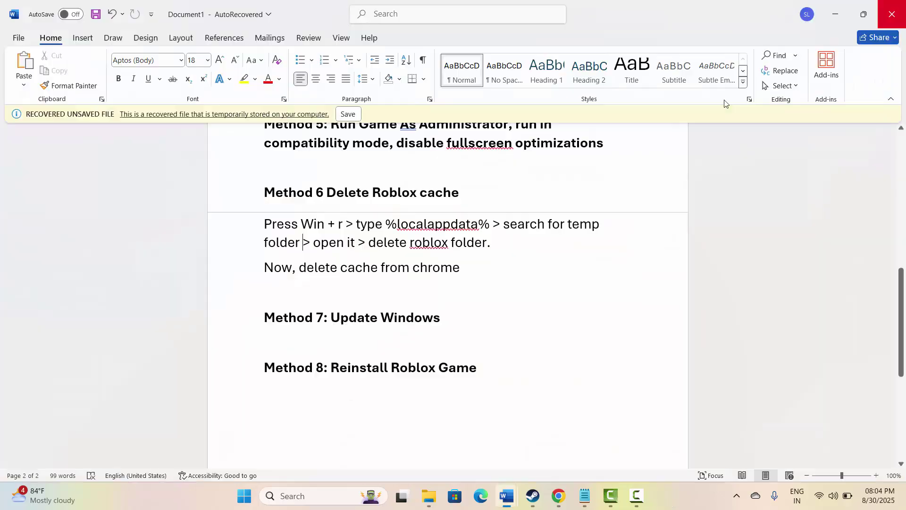
pyautogui.click(234, 375)
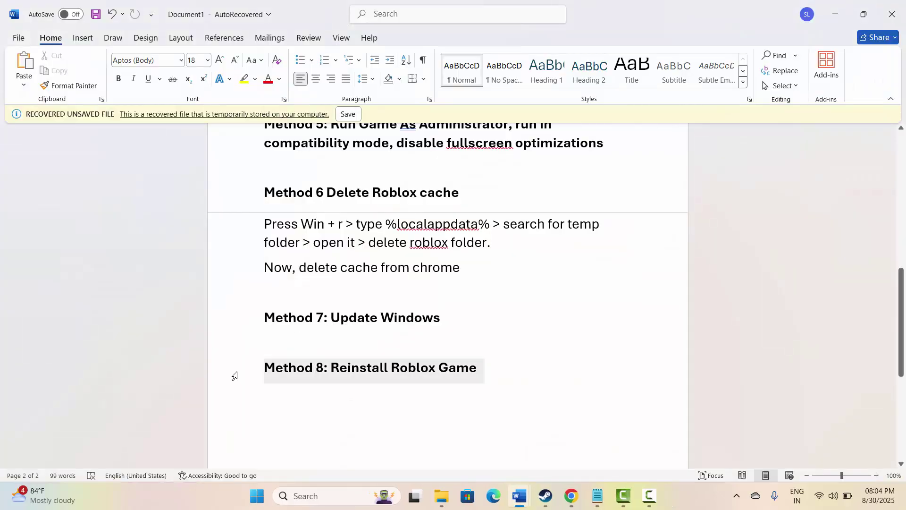
pyautogui.click(292, 497)
pyautogui.write('roblo')
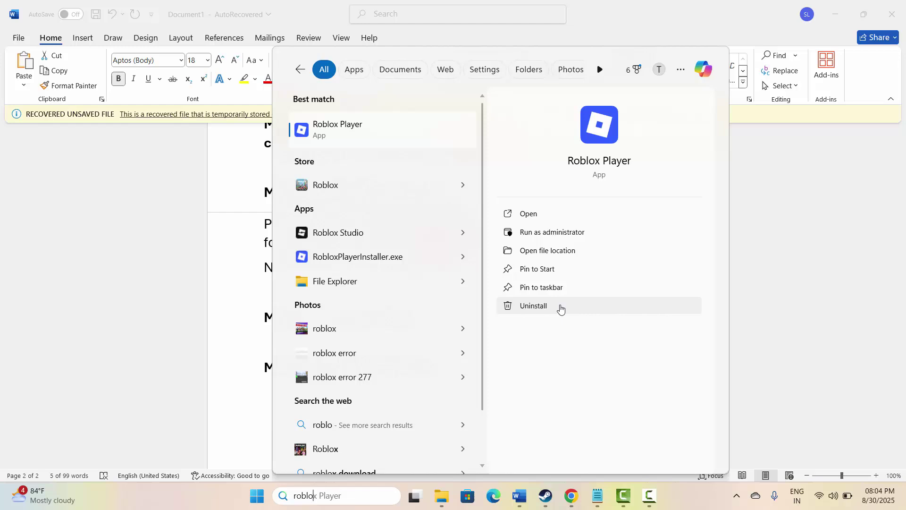
pyautogui.click(765, 315)
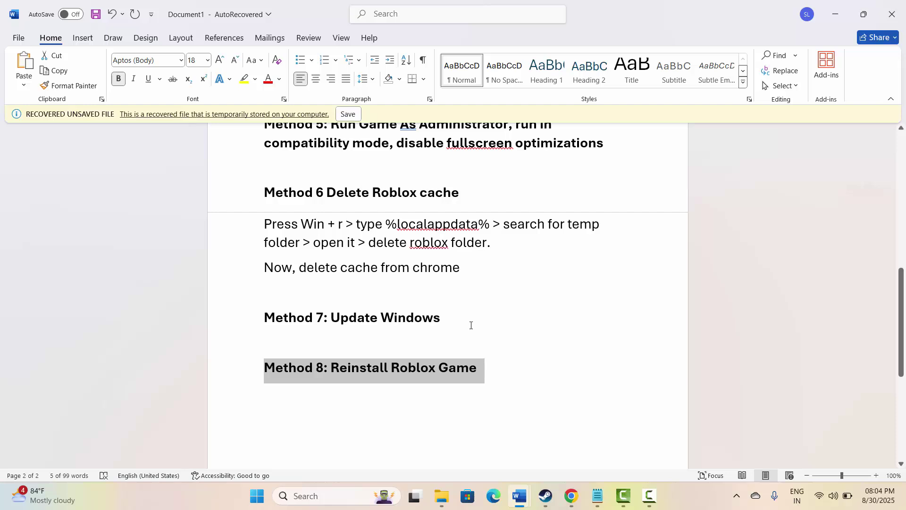
pyautogui.scroll(3, 471, 325)
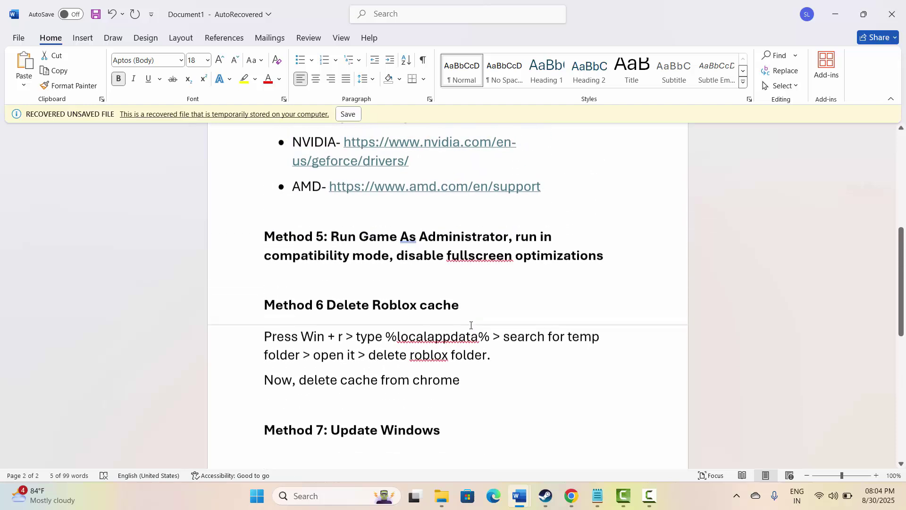
pyautogui.scroll(3, 471, 325)
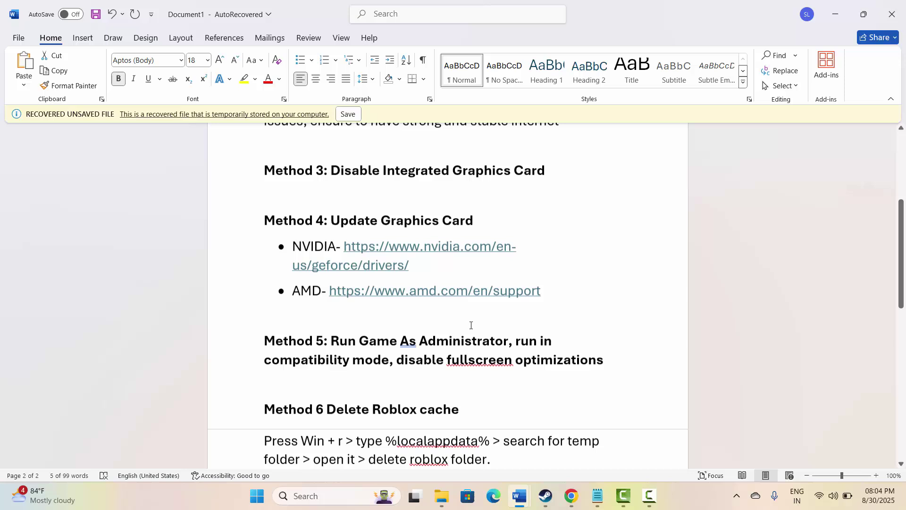
pyautogui.scroll(2, 471, 325)
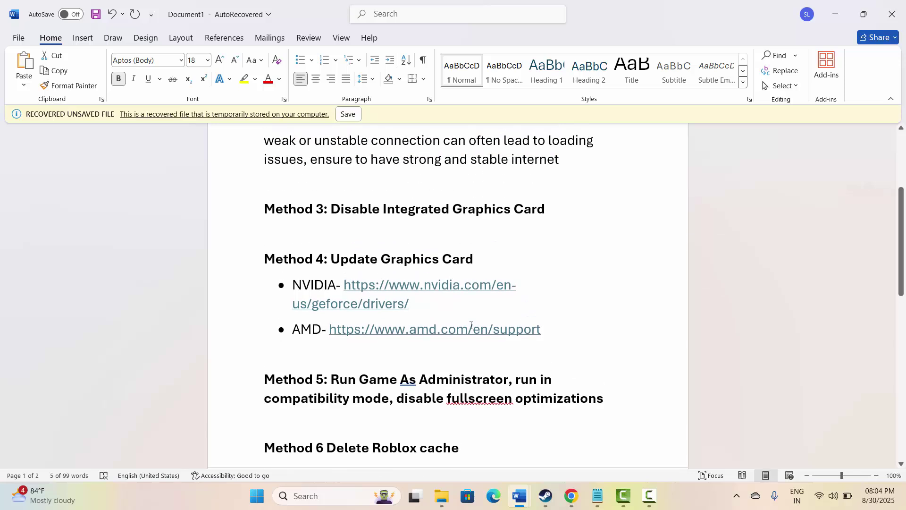